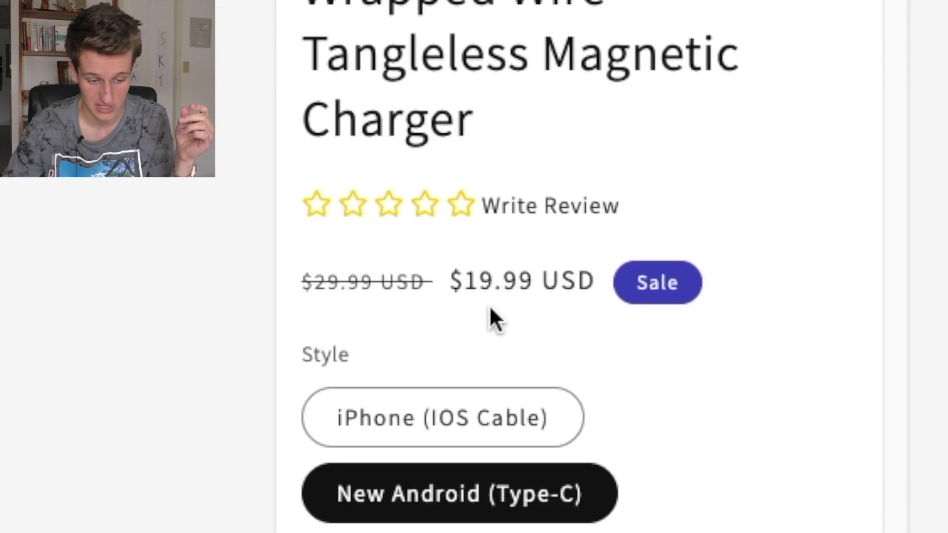
# Step: Review the Wrapped Wire product page preview from the price through the comparison table, description images, Specifications tabs and customer reviews
pyautogui.scroll(-10, 543, 308)
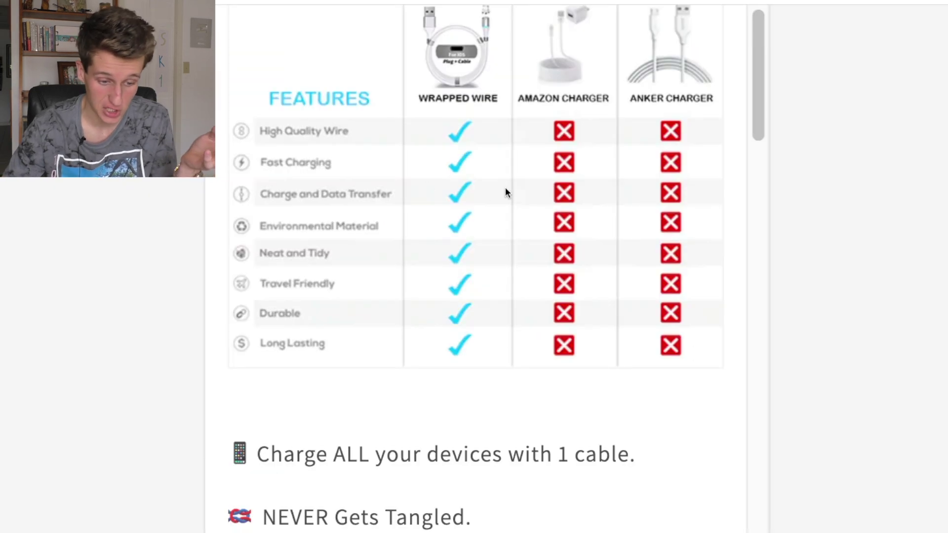
pyautogui.scroll(-5, 505, 191)
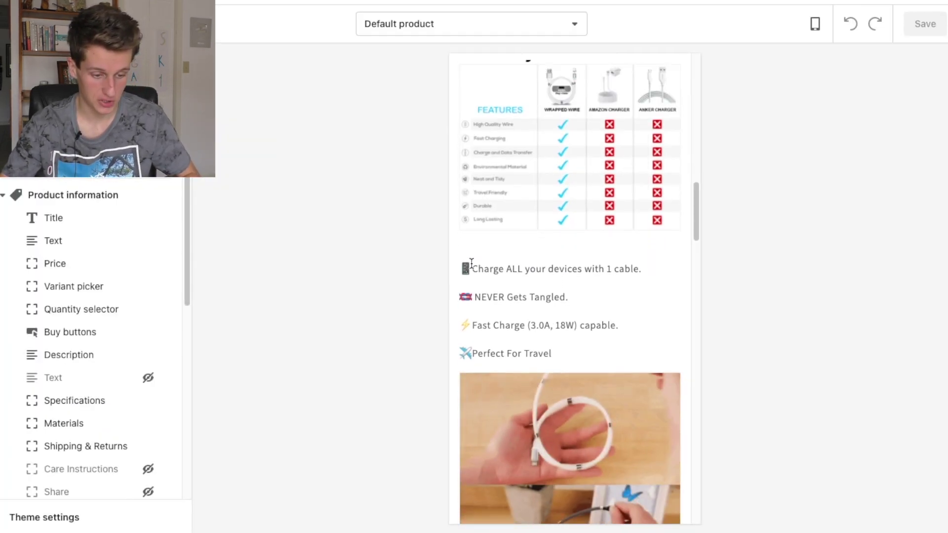
pyautogui.scroll(-1, 499, 259)
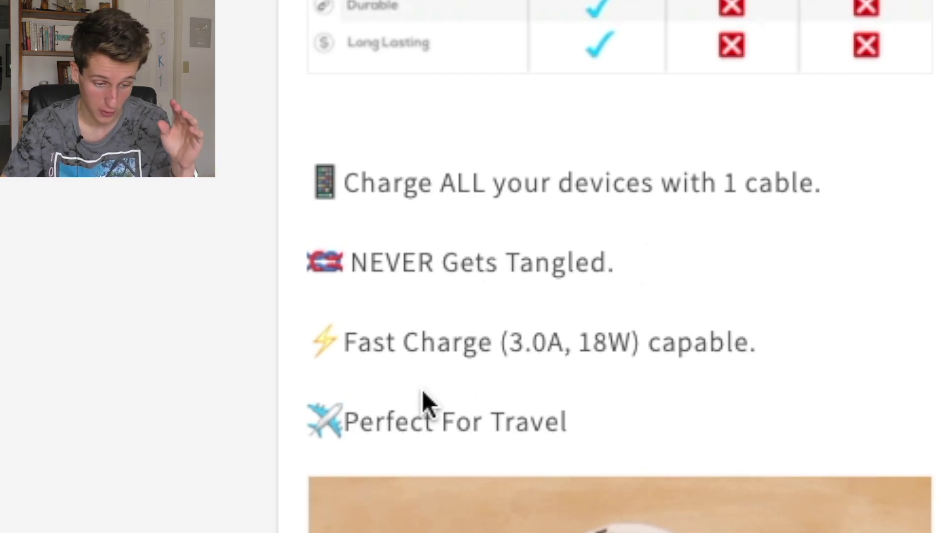
pyautogui.scroll(-2, 506, 492)
pyautogui.scroll(-4, 504, 481)
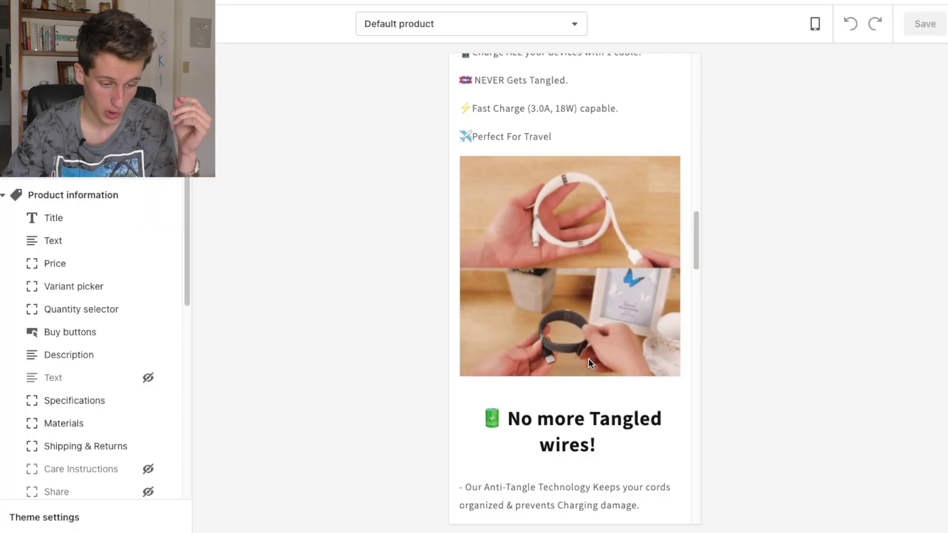
pyautogui.scroll(-3, 572, 358)
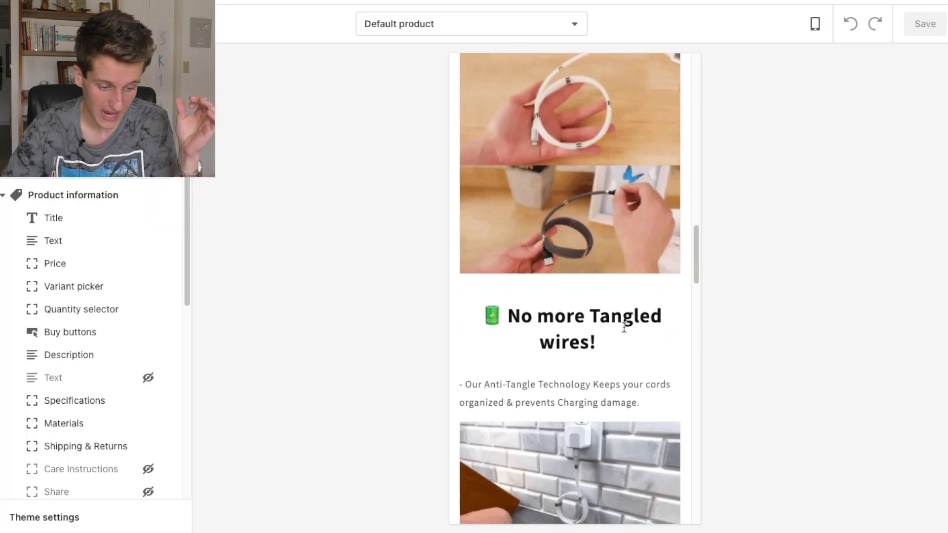
pyautogui.scroll(-3, 570, 366)
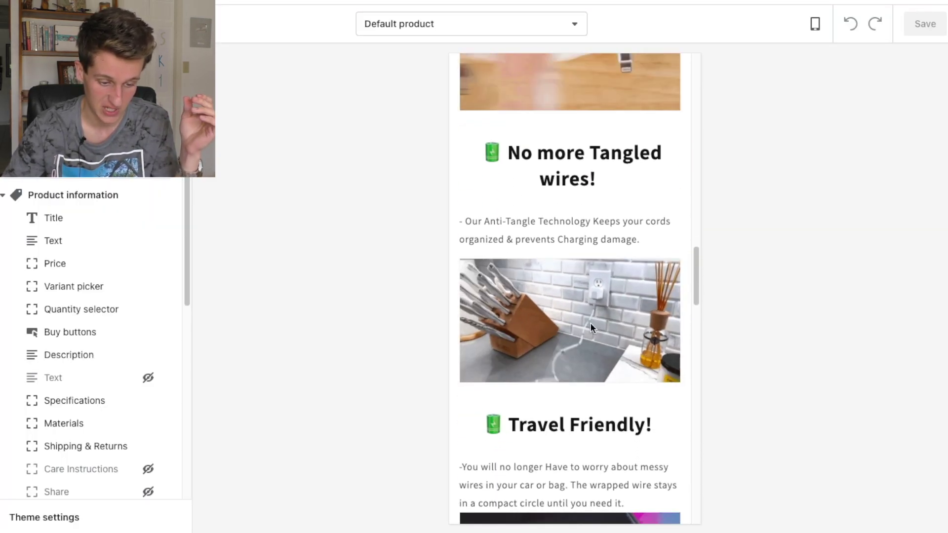
pyautogui.scroll(-9, 537, 400)
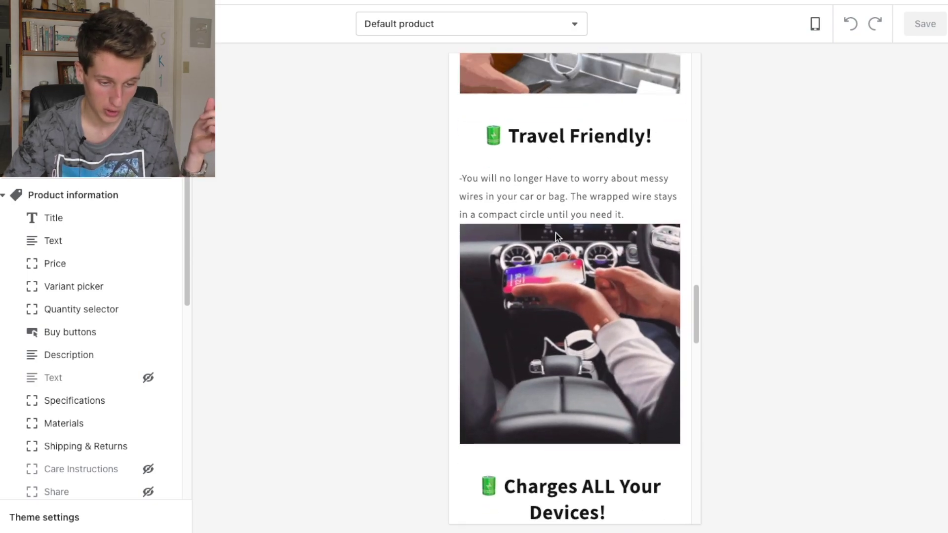
pyautogui.scroll(-5, 586, 231)
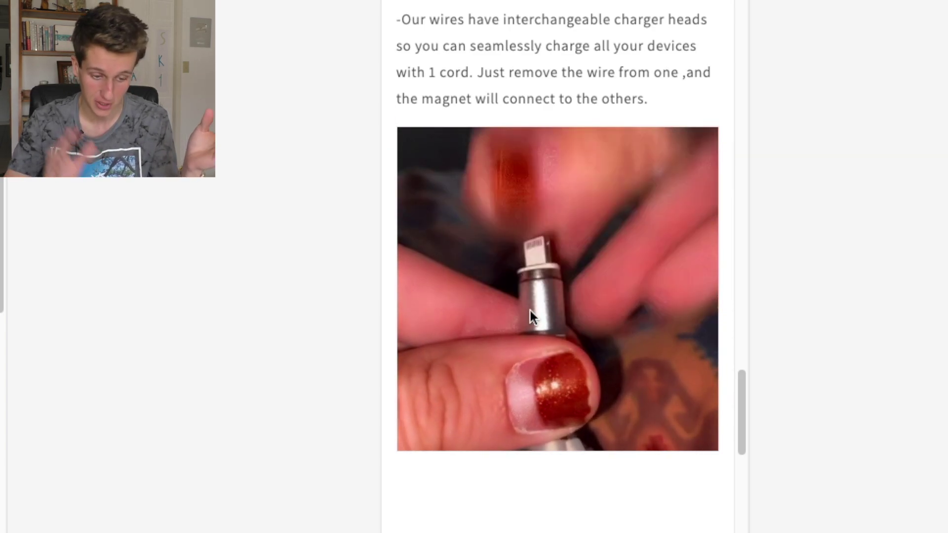
pyautogui.scroll(-6, 531, 316)
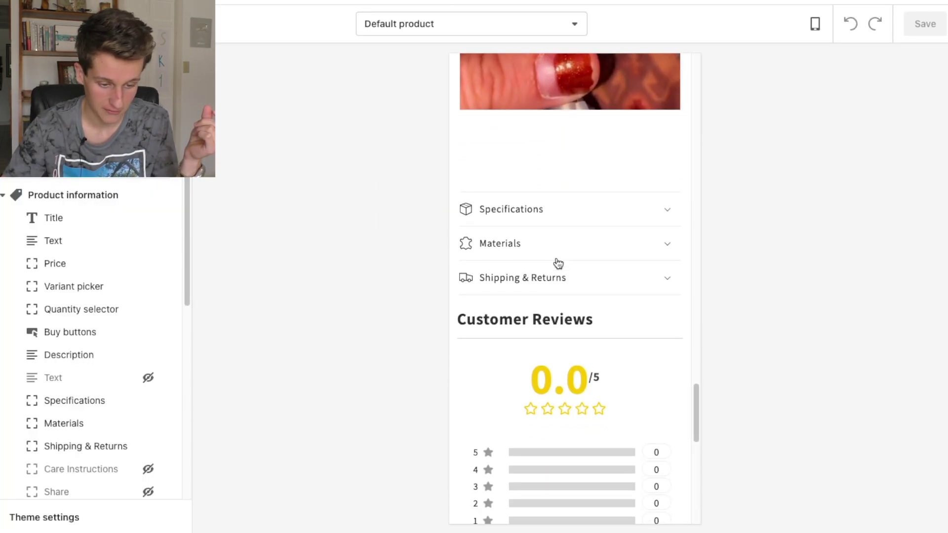
pyautogui.click(661, 186)
pyautogui.scroll(-4, 619, 247)
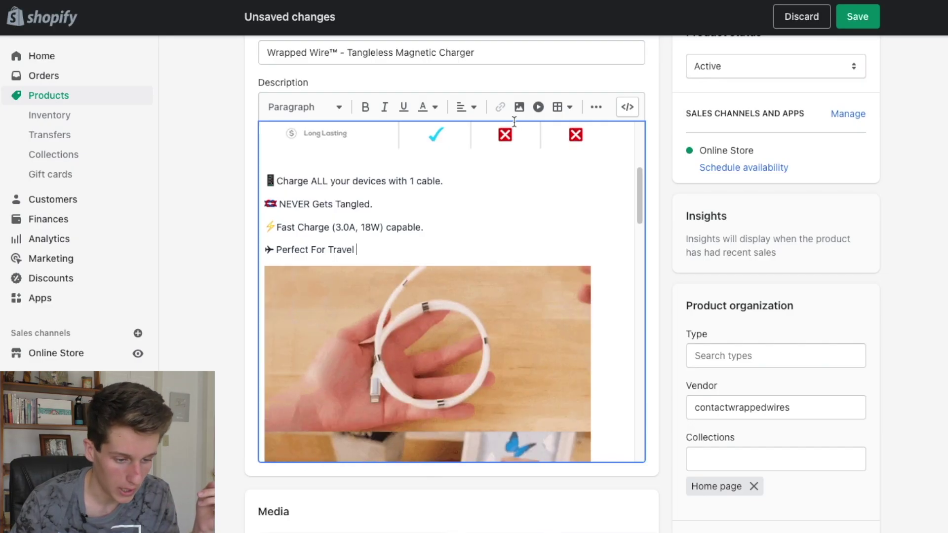
# Step: Insert the uploaded close-up image of the magnetic charger tip after "Perfect For Travel" in the product description
pyautogui.click(519, 108)
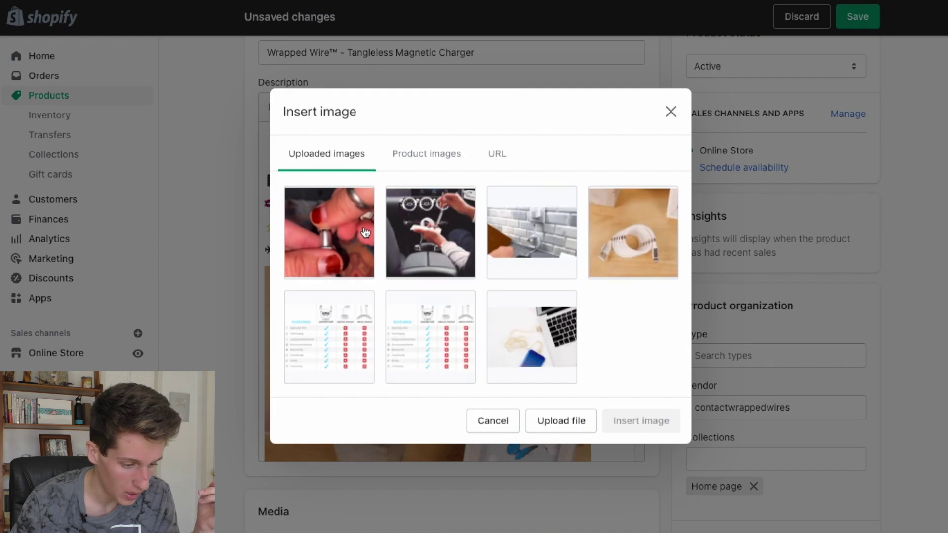
pyautogui.click(348, 231)
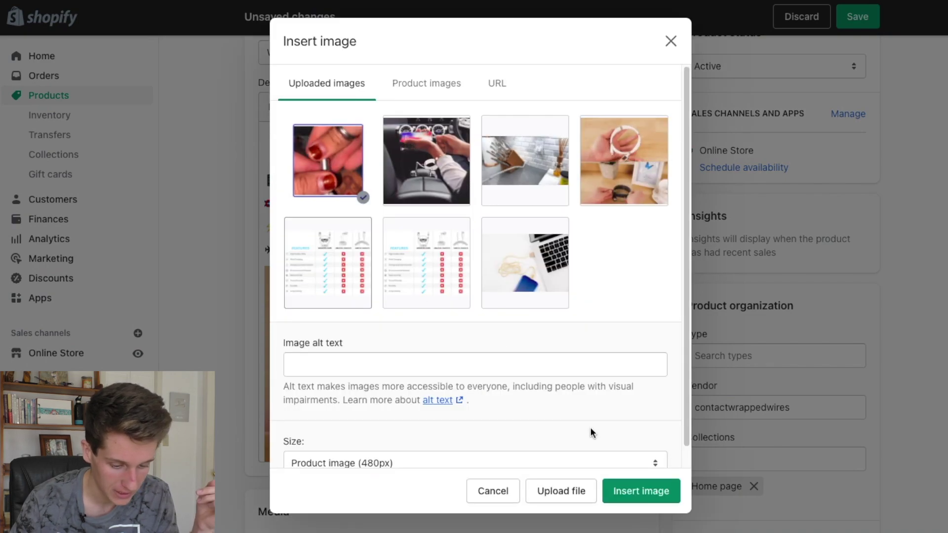
pyautogui.click(638, 491)
# Step: Make the description line "Example text to change for vide and bold" bold, italic and underlined
pyautogui.scroll(3, 546, 408)
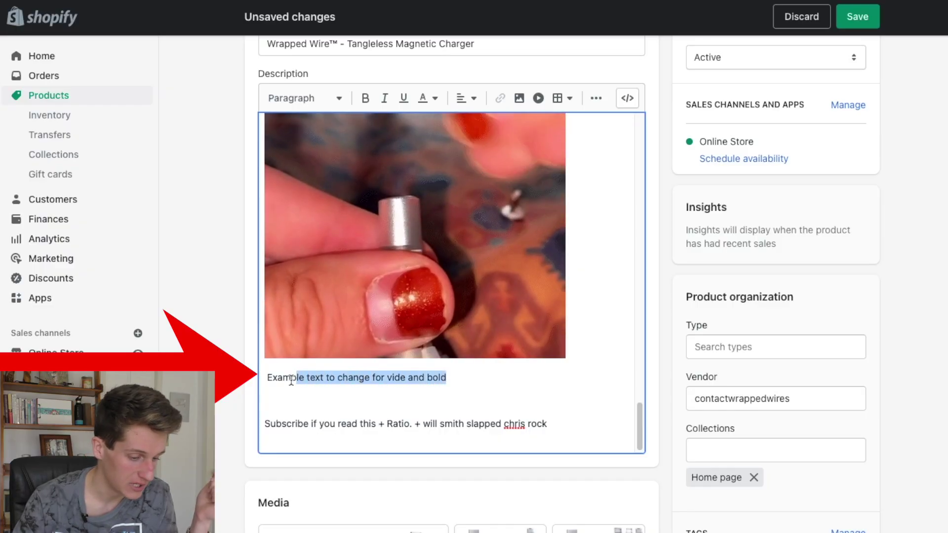
pyautogui.moveTo(291, 380); pyautogui.dragTo(266, 377)
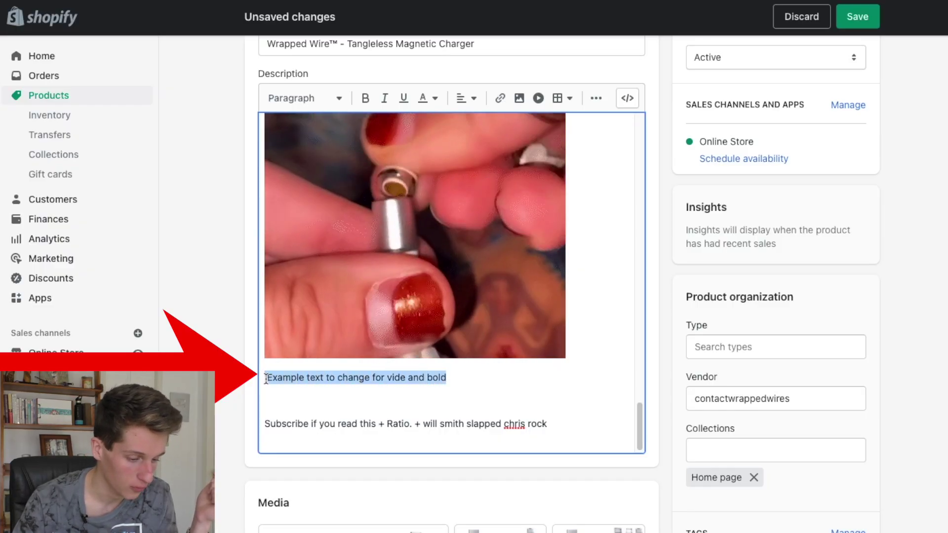
pyautogui.click(341, 99)
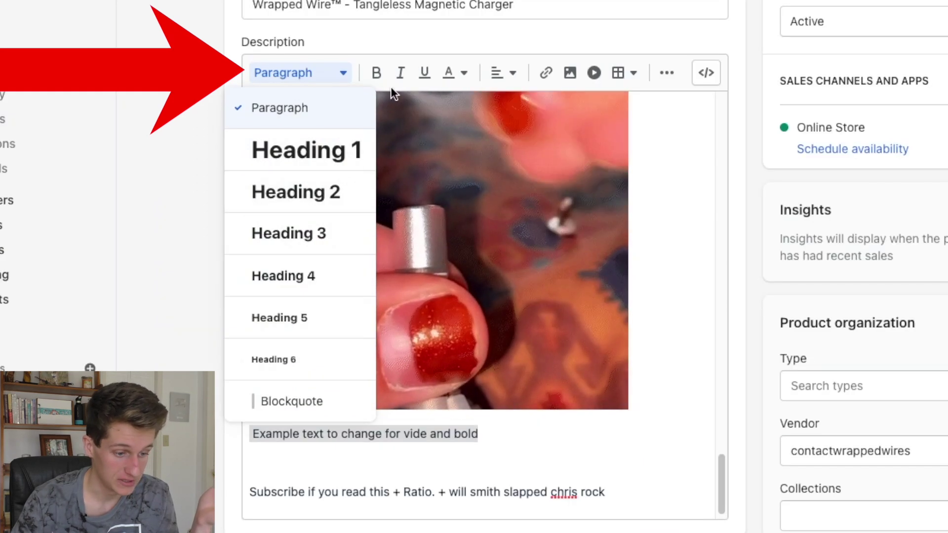
pyautogui.click(365, 99)
pyautogui.click(404, 77)
pyautogui.click(424, 74)
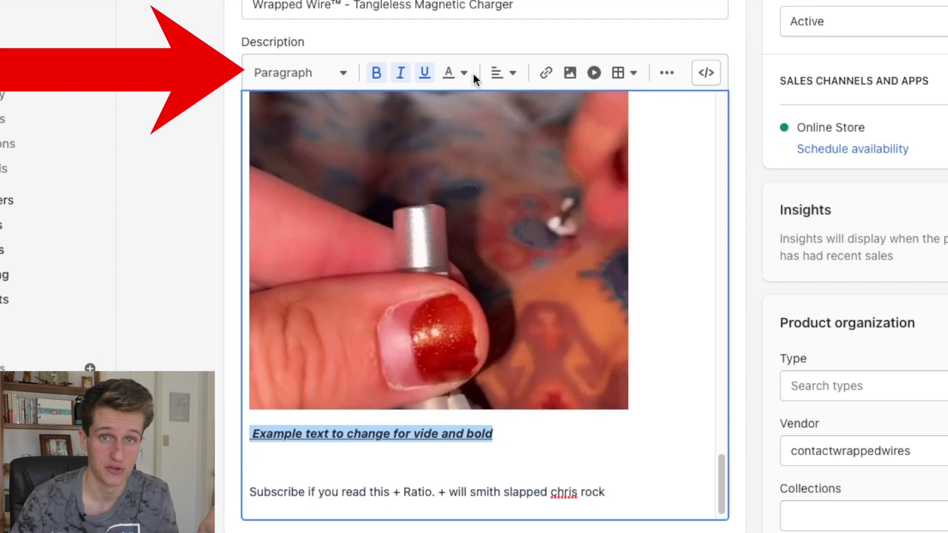
pyautogui.scroll(5, 454, 212)
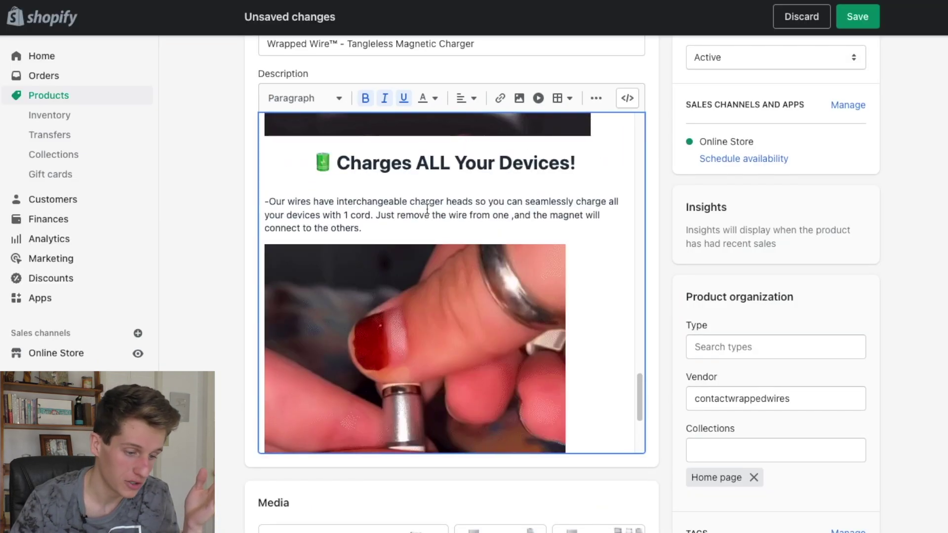
pyautogui.scroll(2, 427, 209)
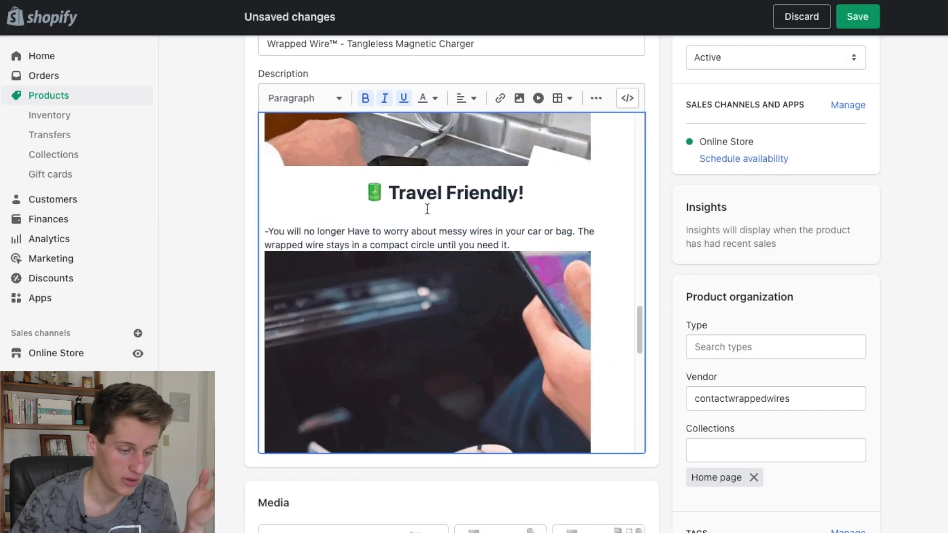
pyautogui.scroll(4, 427, 209)
pyautogui.scroll(1, 428, 209)
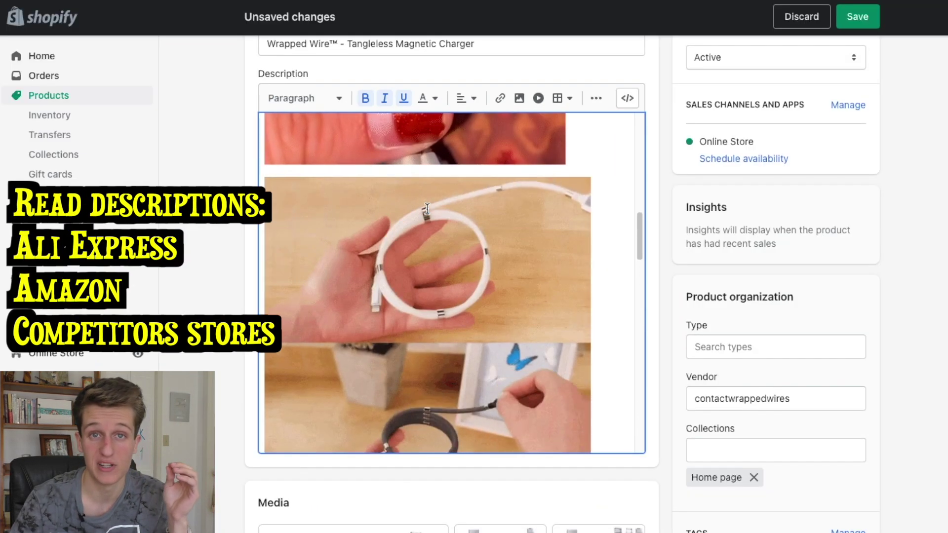
pyautogui.scroll(1, 427, 209)
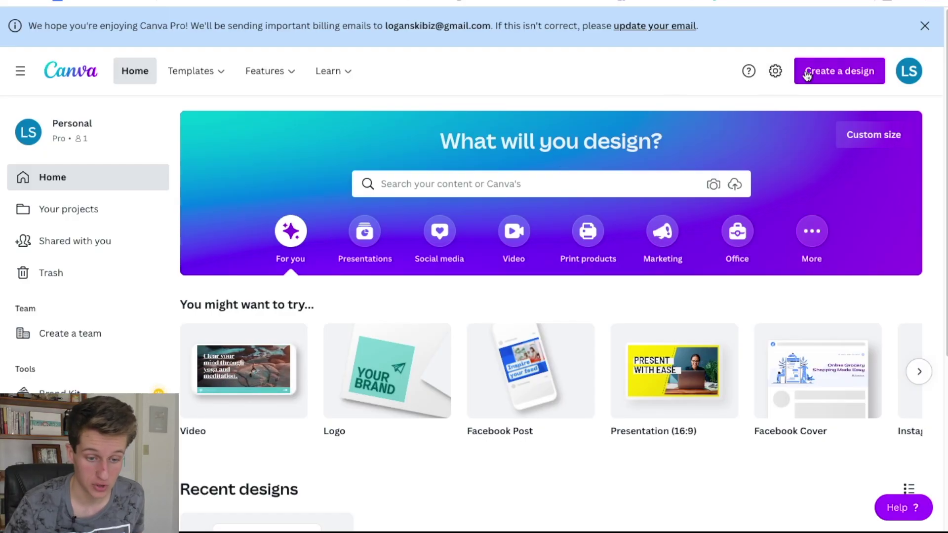
# Step: Switch to Canva and create a new blank Logo design
pyautogui.click(807, 75)
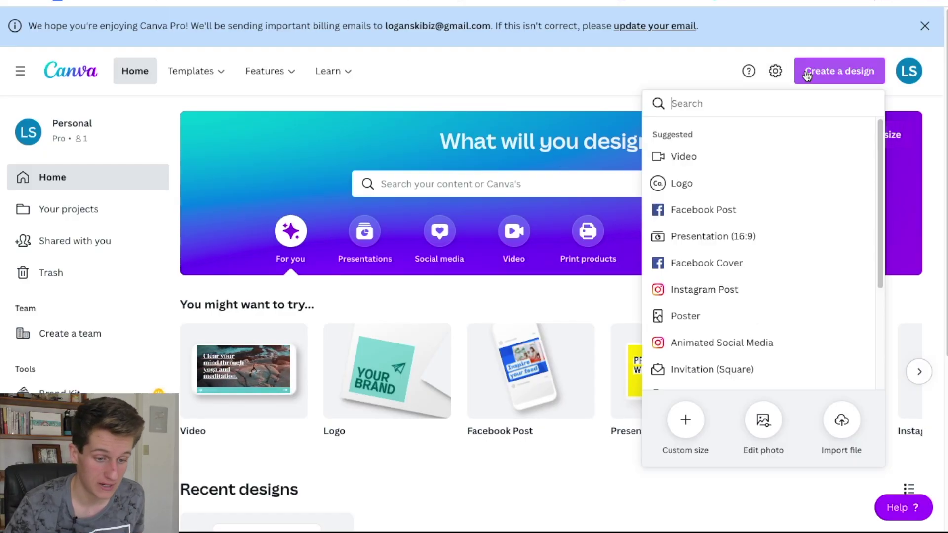
pyautogui.click(682, 183)
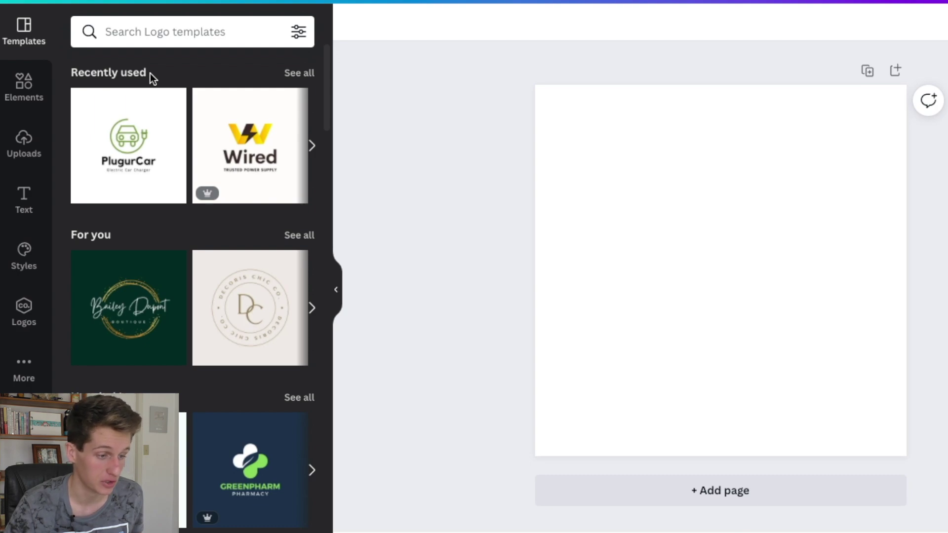
# Step: Search the logo templates for "wire", apply the yellow lightning-bolt Wired template and open its text for editing
pyautogui.click(181, 33)
pyautogui.write('wire')
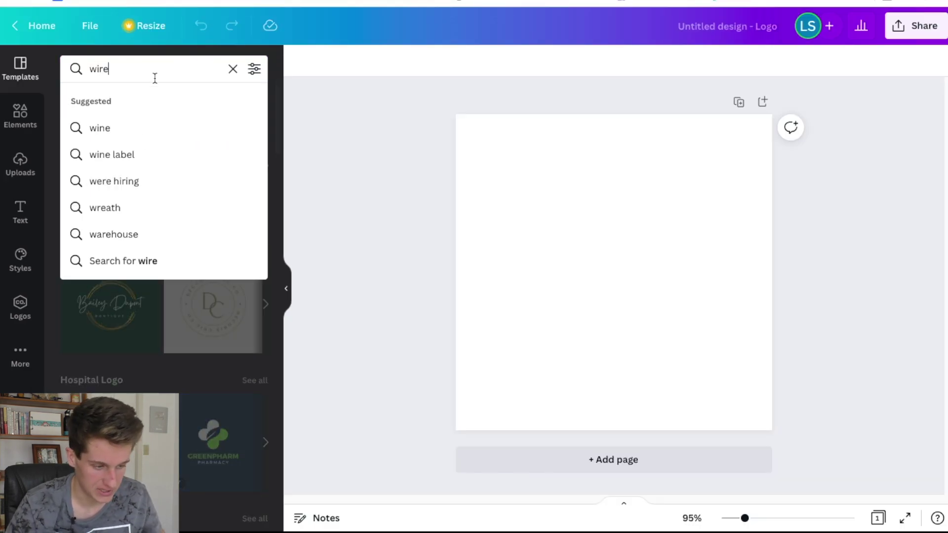
pyautogui.press('Return')
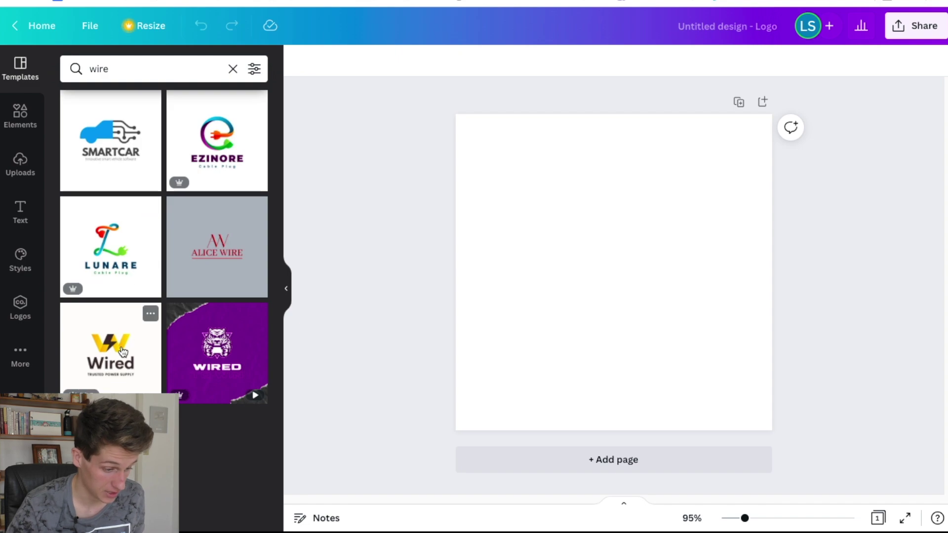
pyautogui.click(123, 352)
pyautogui.doubleClick(578, 306)
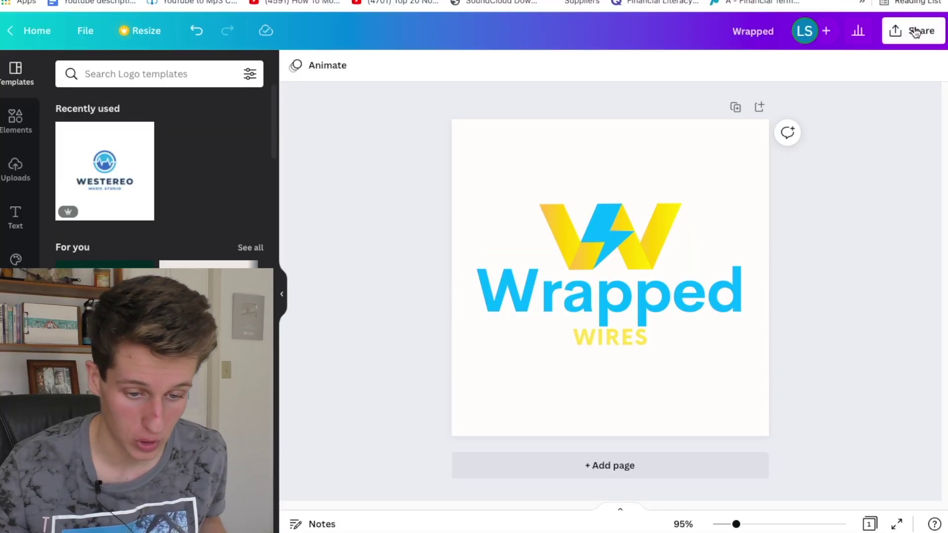
# Step: Open the download options for the Wrapped Wires logo with PNG as the file type
pyautogui.click(916, 32)
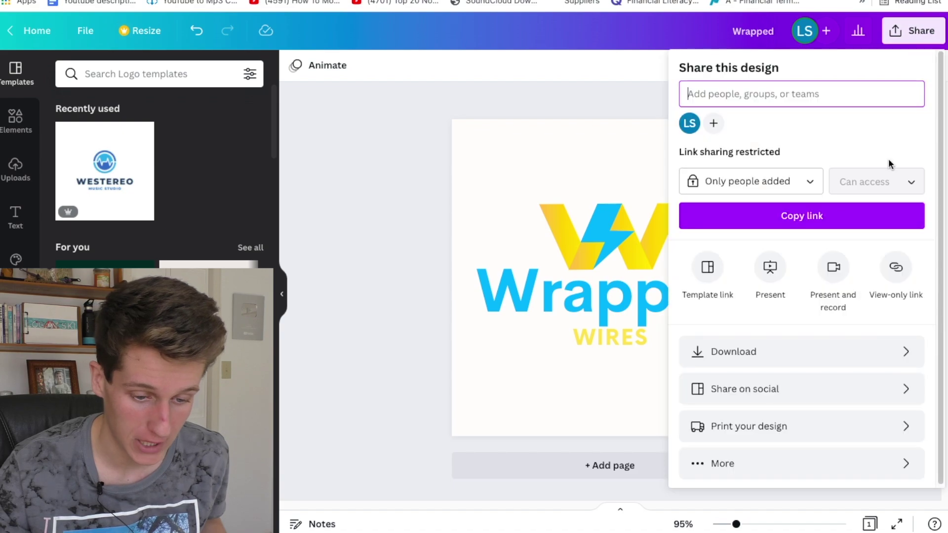
pyautogui.click(764, 354)
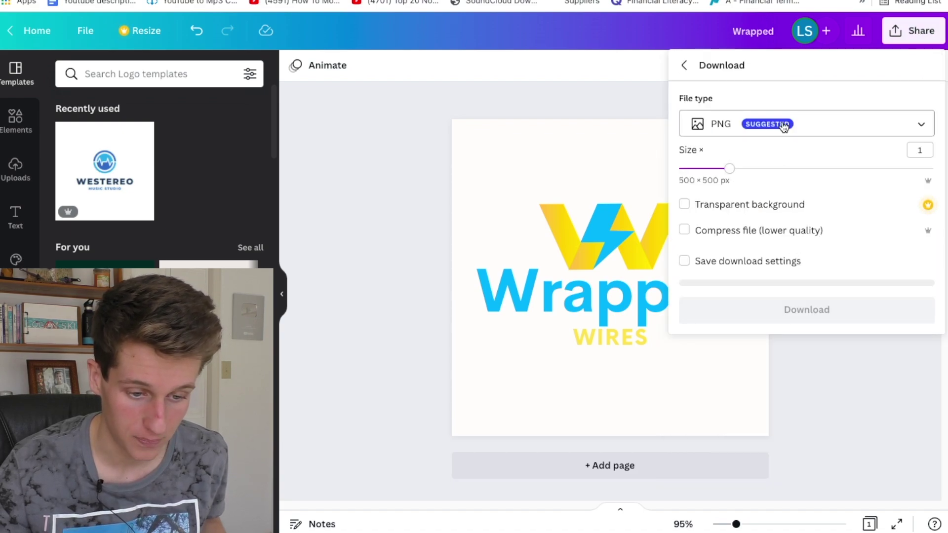
pyautogui.click(883, 169)
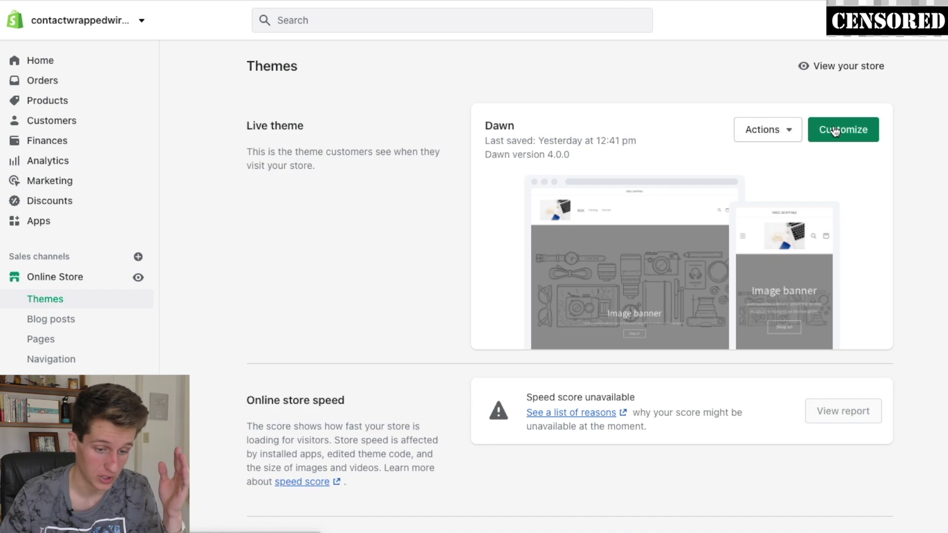
# Step: Switch to Shopify, customize the Dawn theme and open the header's logo image for replacement
pyautogui.click(835, 131)
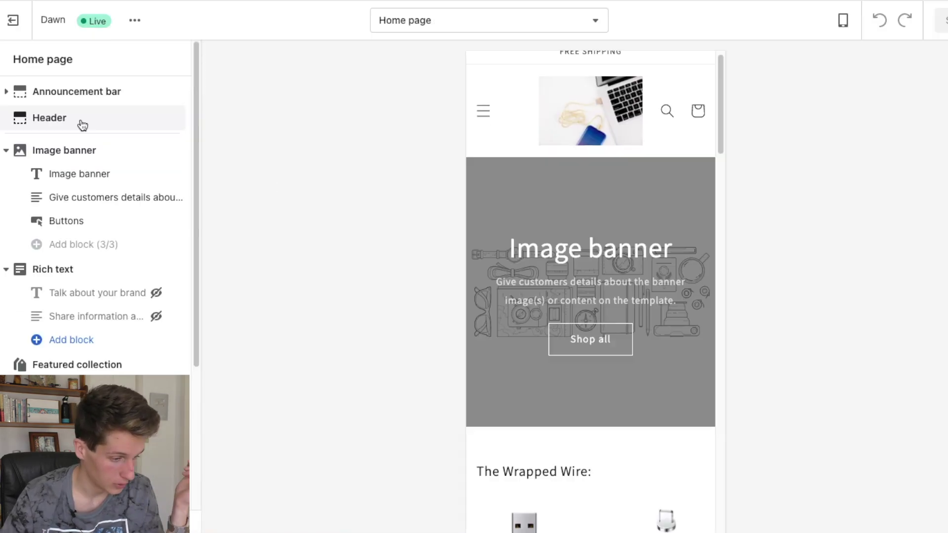
pyautogui.click(81, 120)
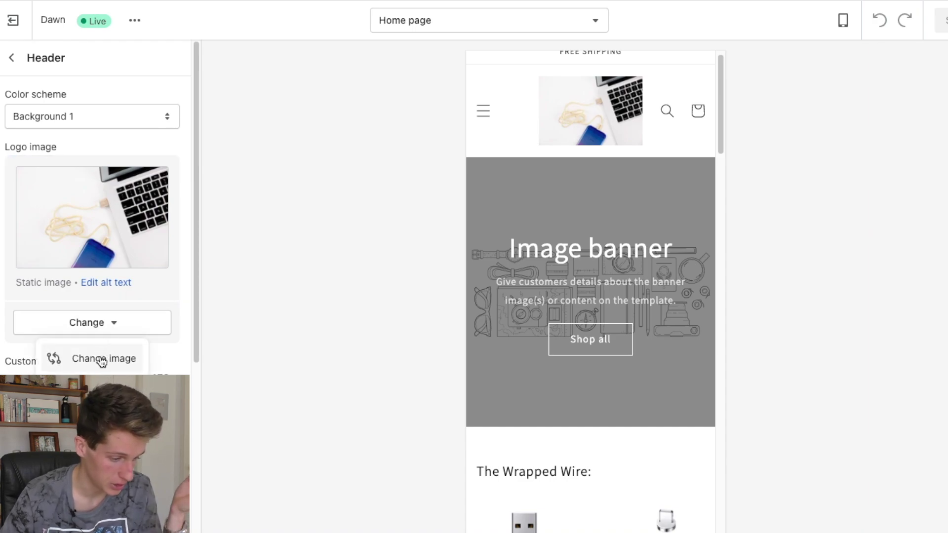
pyautogui.click(102, 360)
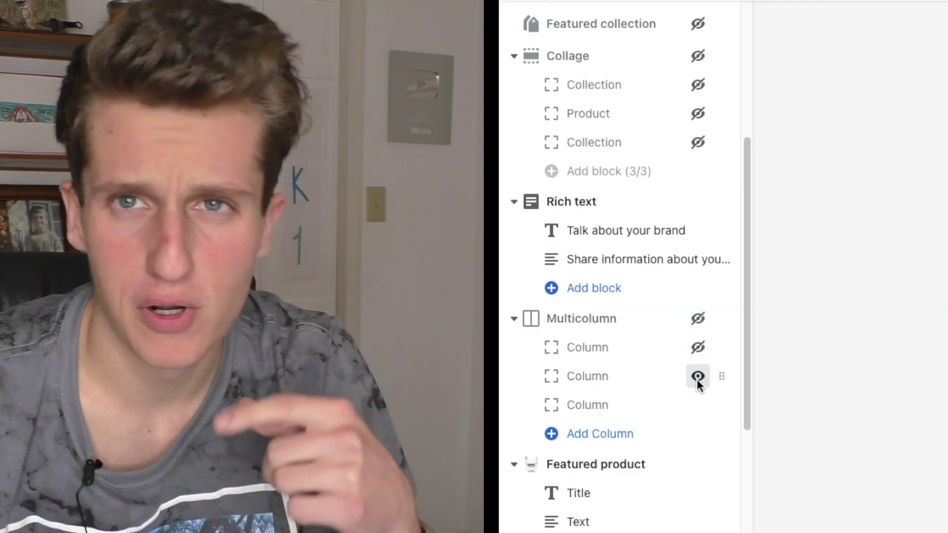
# Step: Hide the second and third columns of the Multicolumn section, and hide the Video section on the home page
pyautogui.click(698, 379)
pyautogui.click(698, 404)
pyautogui.scroll(-1, 680, 427)
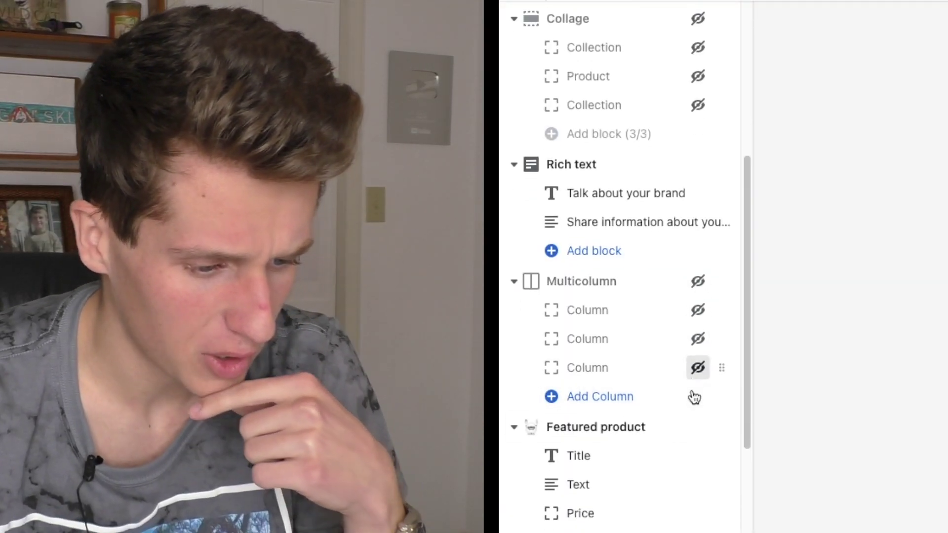
pyautogui.scroll(-5, 692, 396)
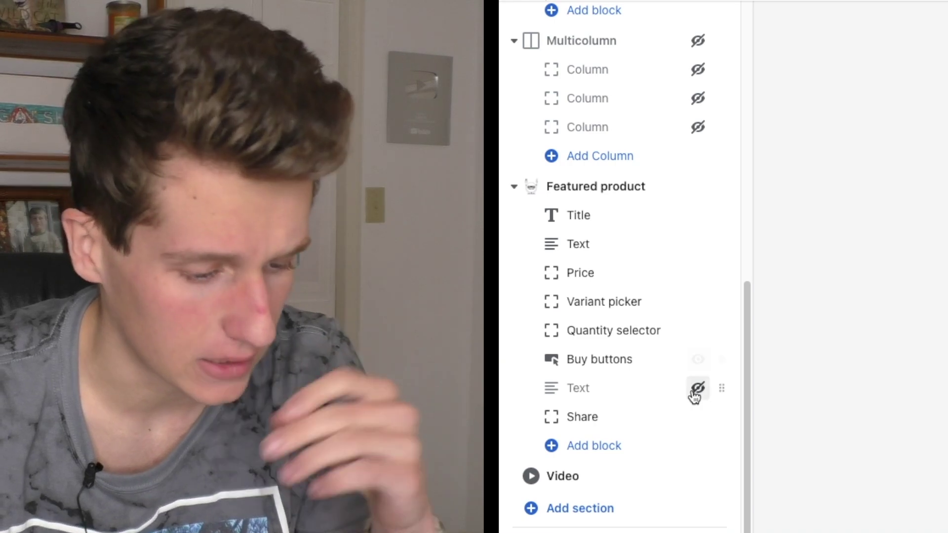
pyautogui.click(696, 475)
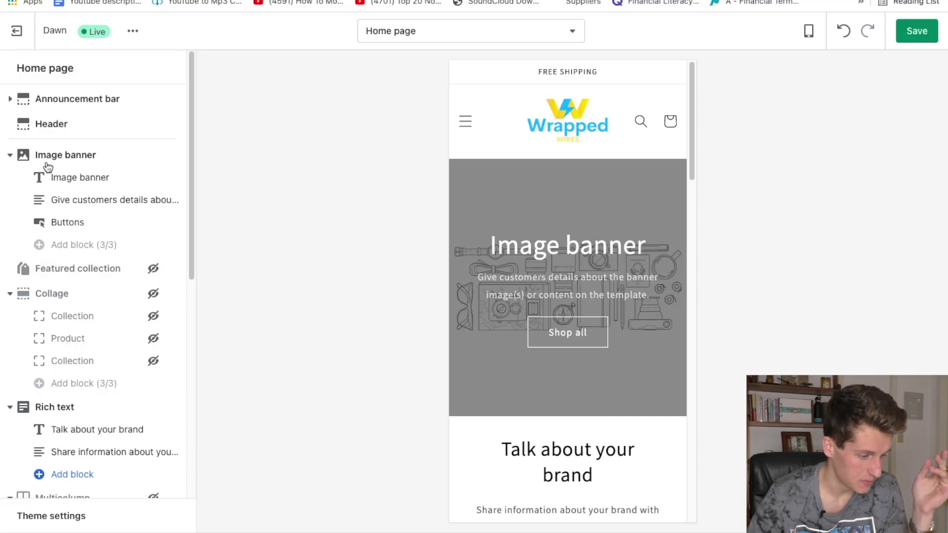
# Step: Move the Featured product section directly below Collage and add the Areviews Section app to the home page
pyautogui.scroll(-8, 58, 171)
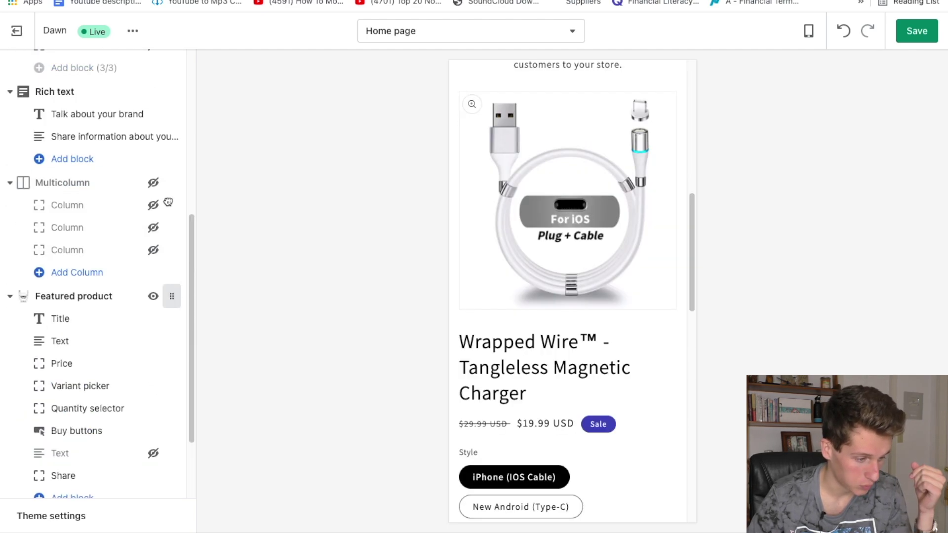
pyautogui.moveTo(168, 203)
pyautogui.mouseDown()
pyautogui.moveTo(175, 159)
pyautogui.moveTo(173, 195)
pyautogui.moveTo(151, 202)
pyautogui.mouseUp()
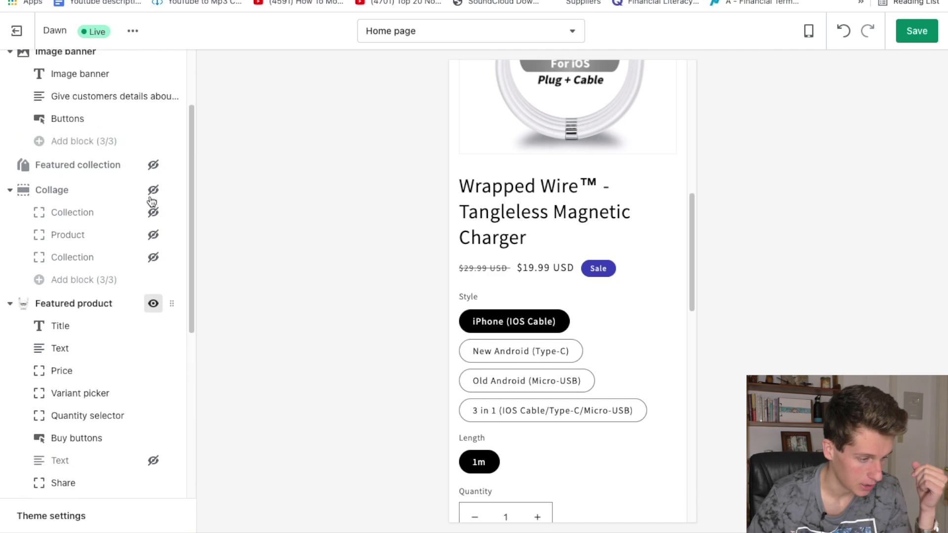
pyautogui.scroll(-7, 91, 245)
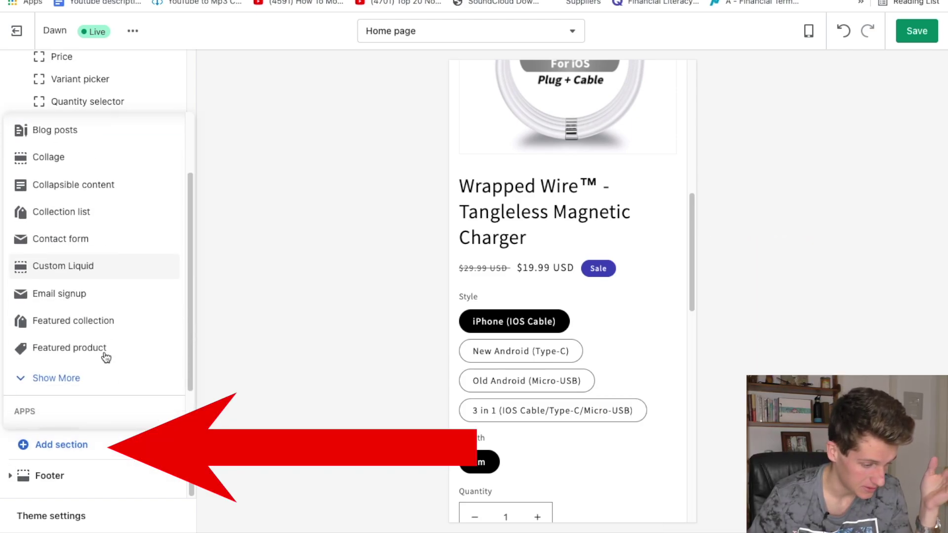
pyautogui.scroll(-3, 106, 358)
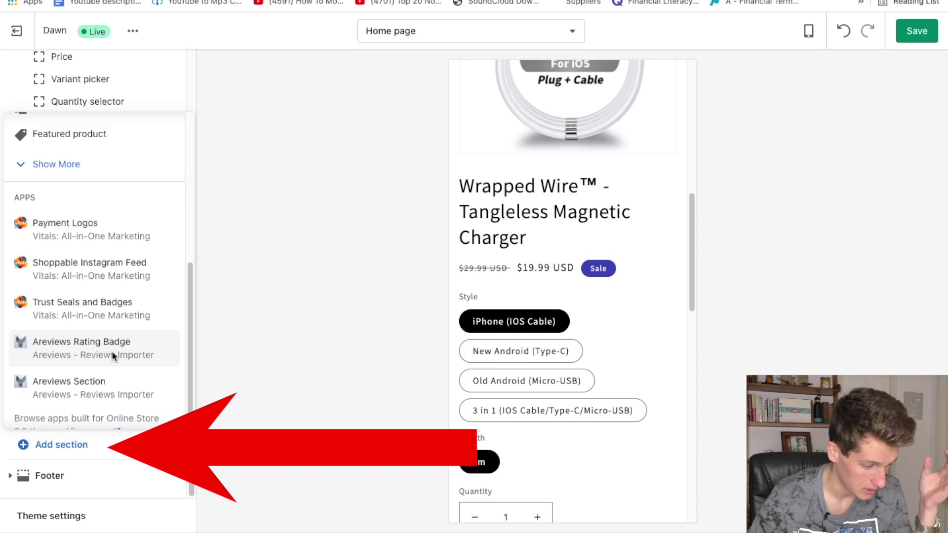
pyautogui.click(111, 379)
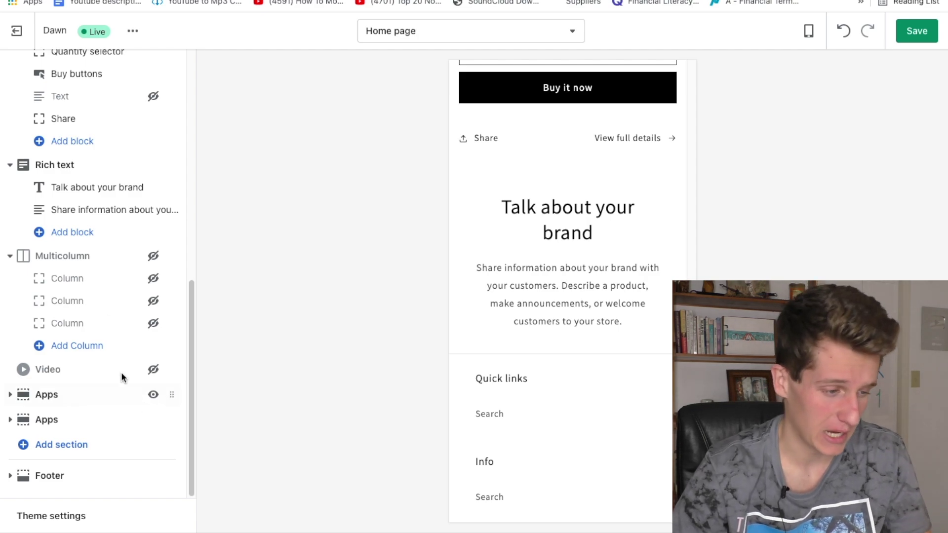
# Step: Review the mobile home page preview from the image banner through the featured product to the rich text
pyautogui.scroll(8, 107, 258)
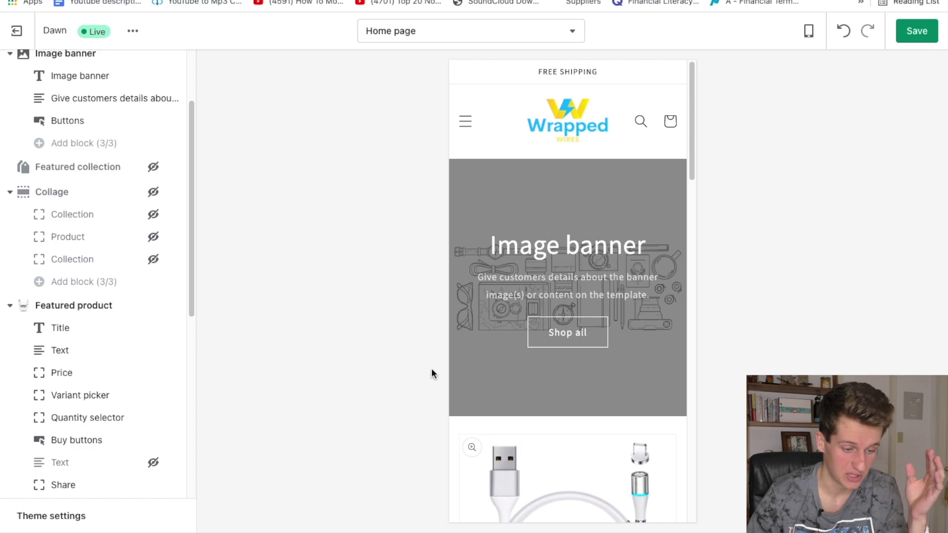
pyautogui.scroll(-1, 547, 311)
pyautogui.scroll(-1, 547, 312)
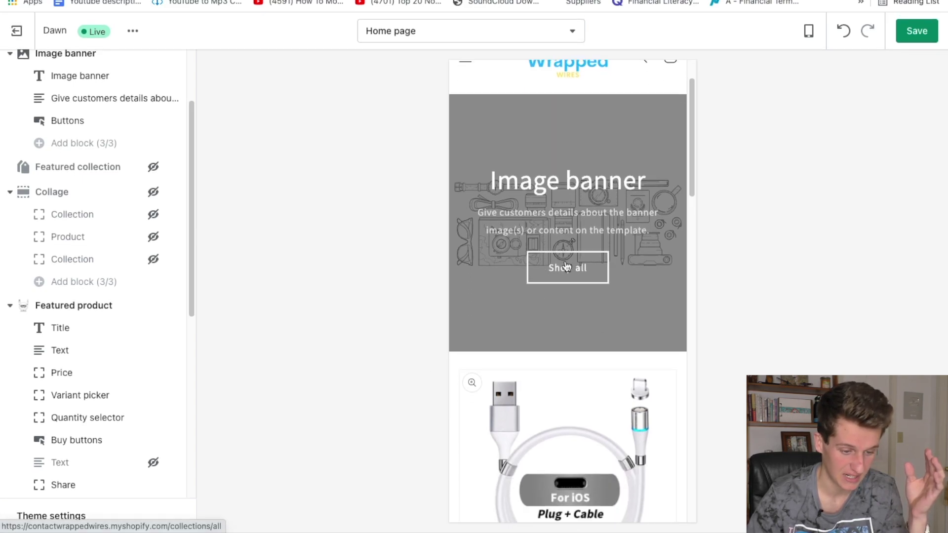
pyautogui.scroll(-5, 572, 295)
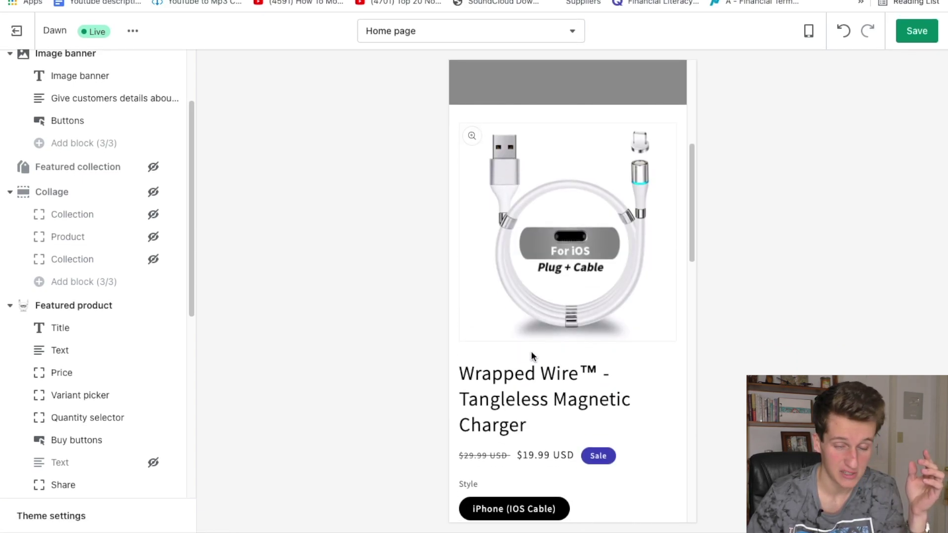
pyautogui.scroll(-8, 531, 351)
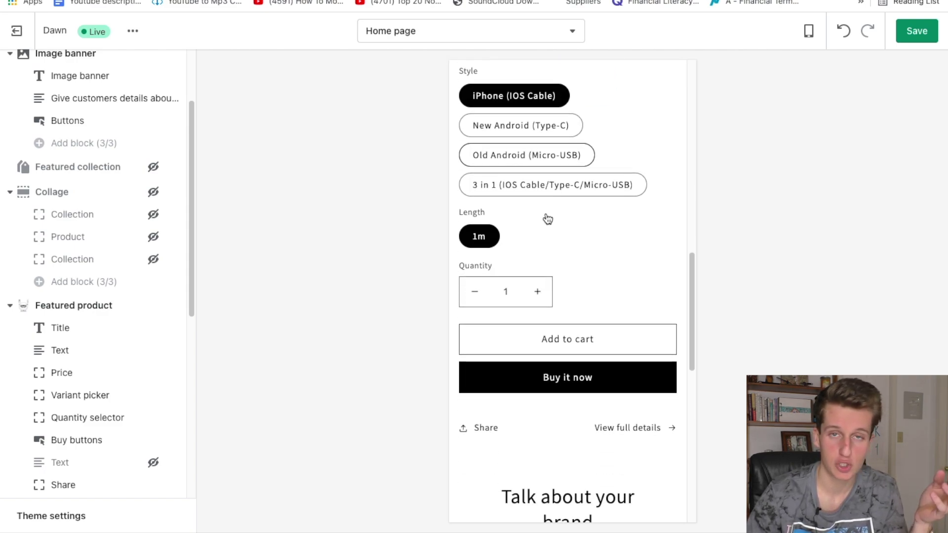
pyautogui.scroll(-2, 547, 219)
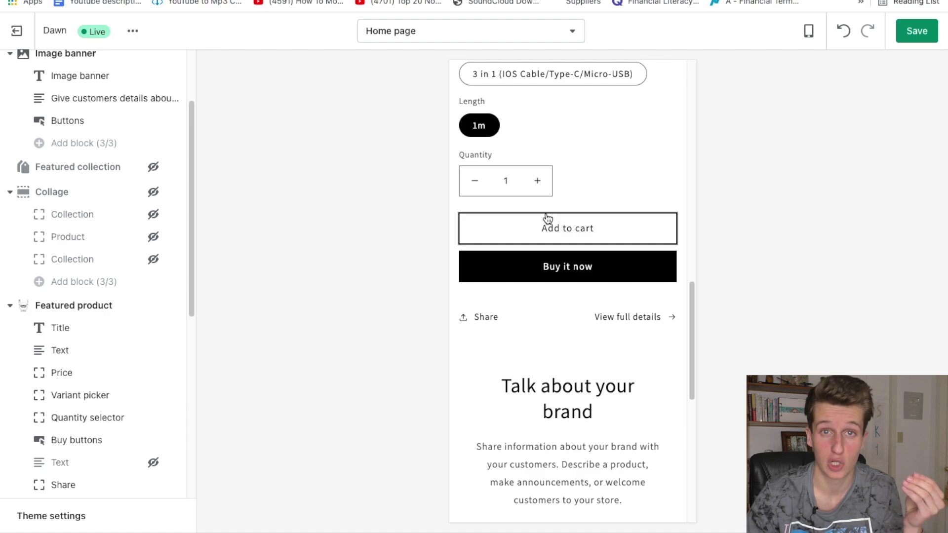
pyautogui.scroll(8, 546, 218)
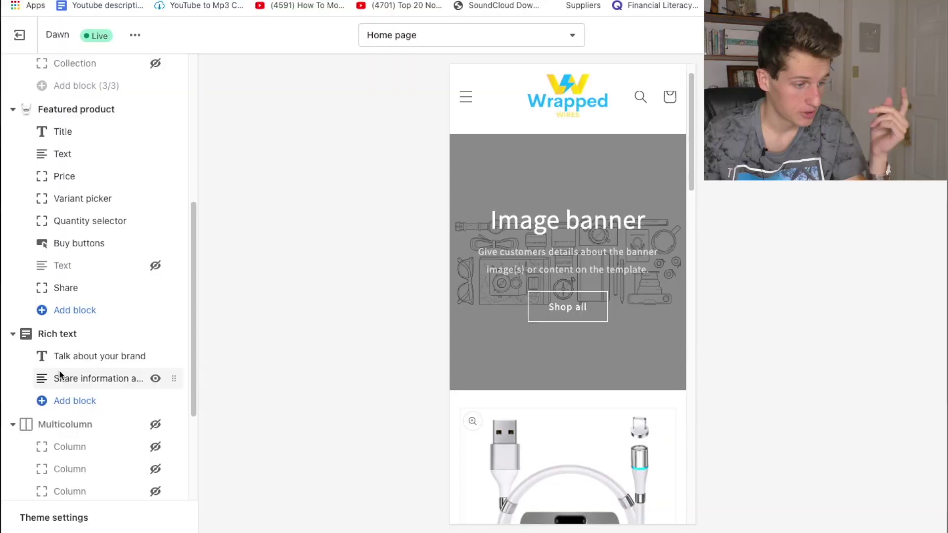
# Step: Set the Image banner's first image to the library photo of hands holding the coiled white cable
pyautogui.scroll(1, 59, 375)
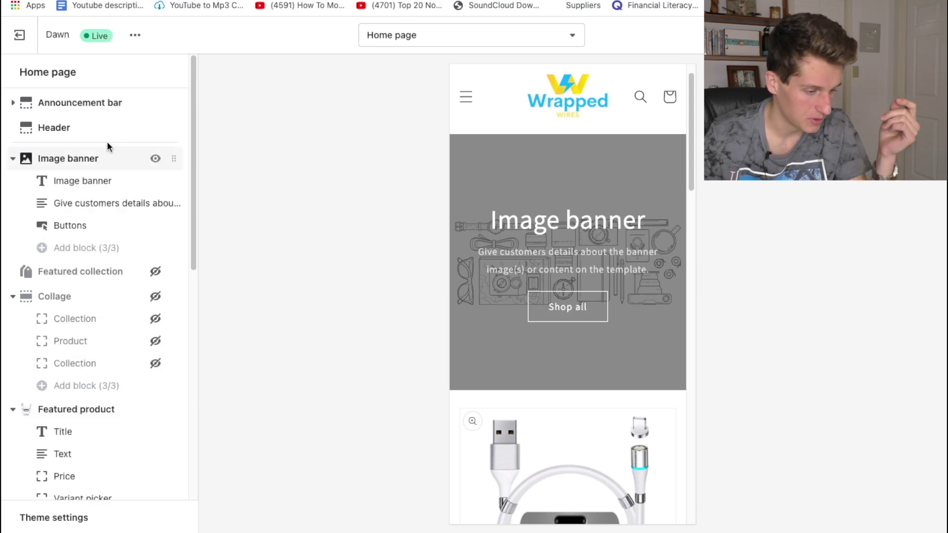
pyautogui.click(116, 158)
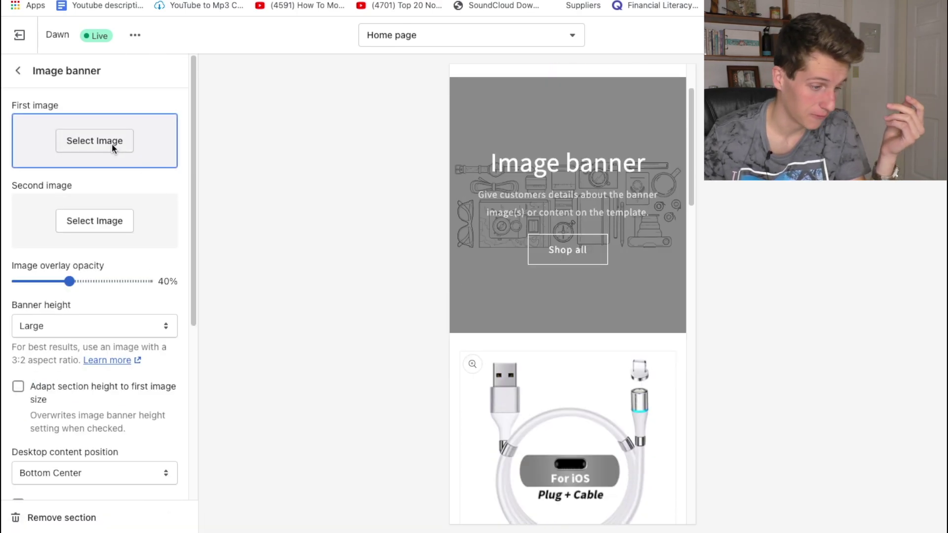
pyautogui.click(111, 143)
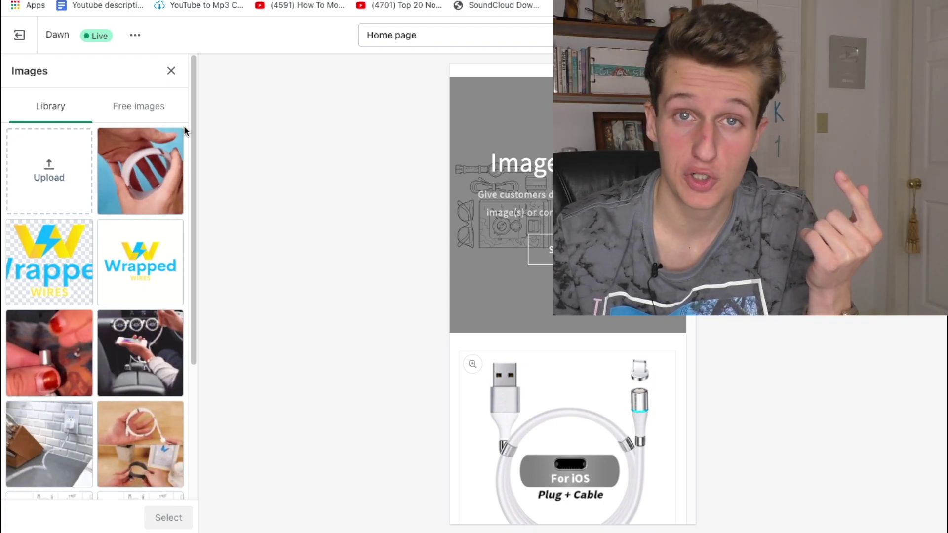
pyautogui.click(155, 166)
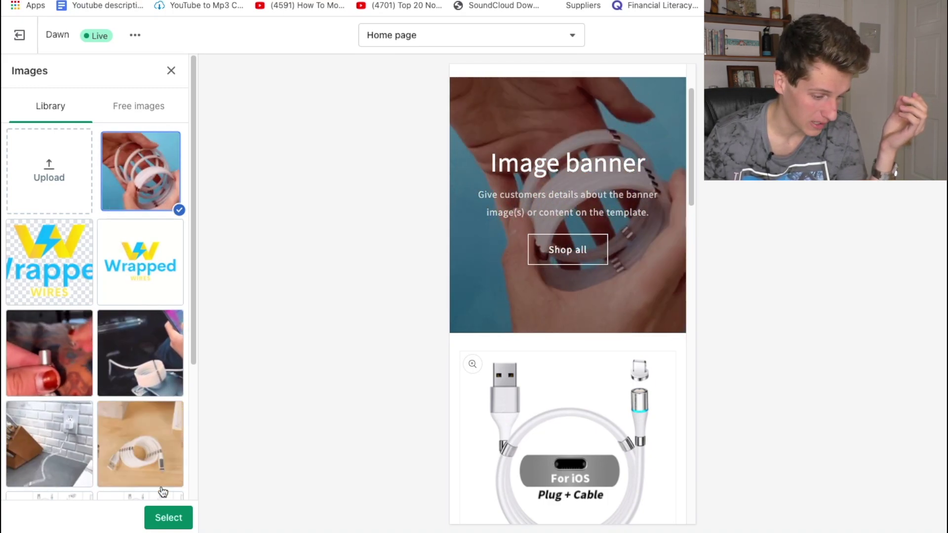
pyautogui.click(168, 518)
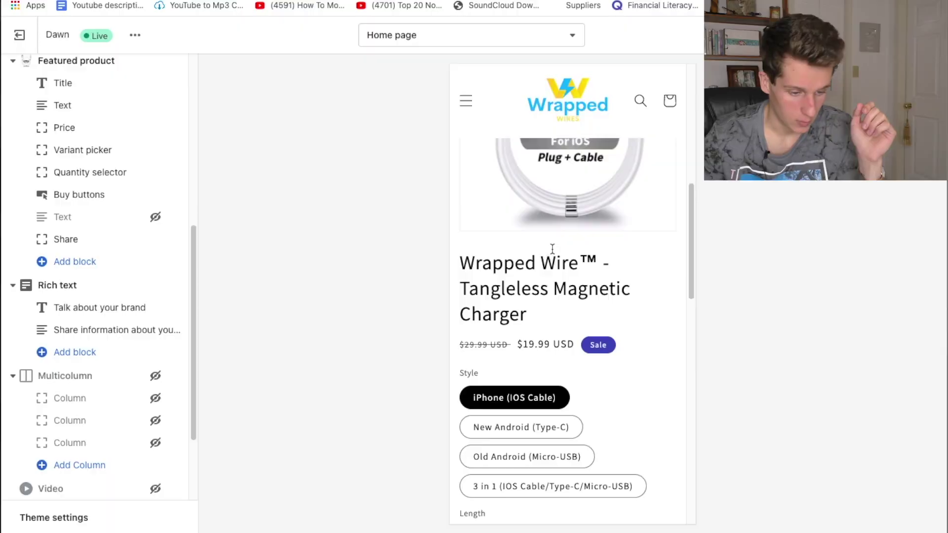
# Step: Hide the Rich text section and add an Email signup section to the home page
pyautogui.scroll(-10, 551, 247)
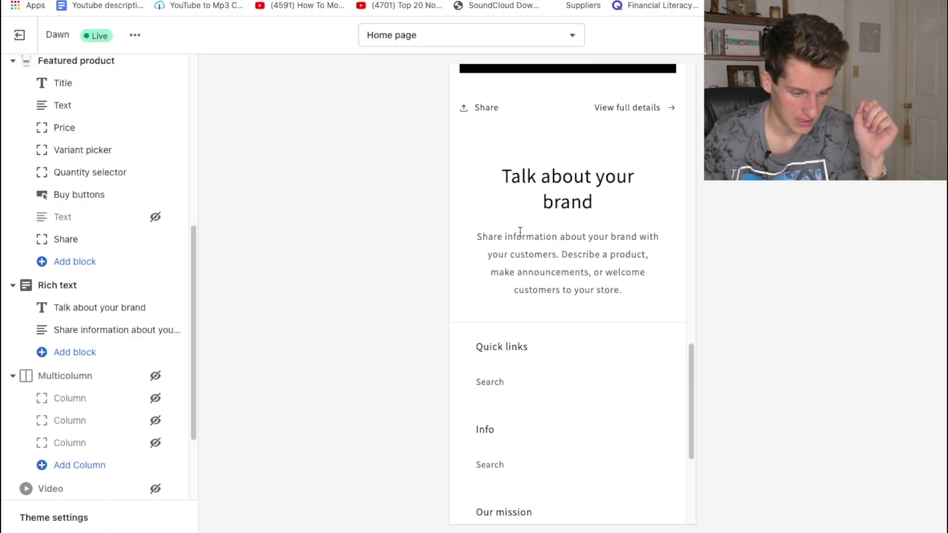
pyautogui.click(92, 286)
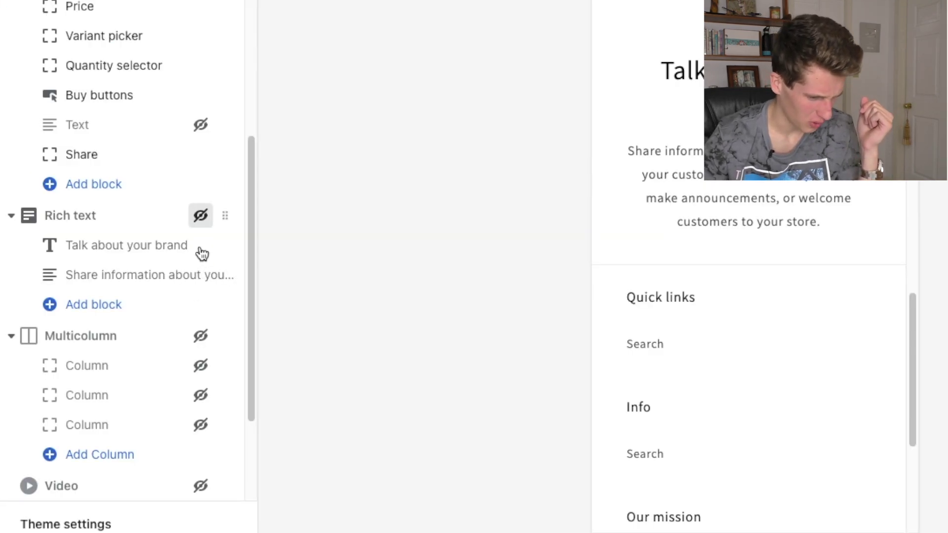
pyautogui.scroll(-3, 153, 429)
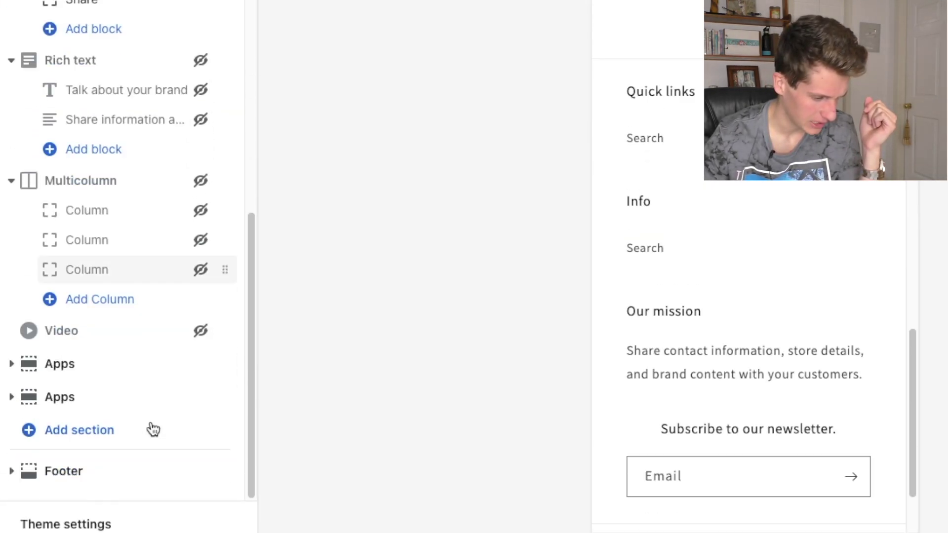
pyautogui.click(117, 431)
pyautogui.scroll(-2, 148, 321)
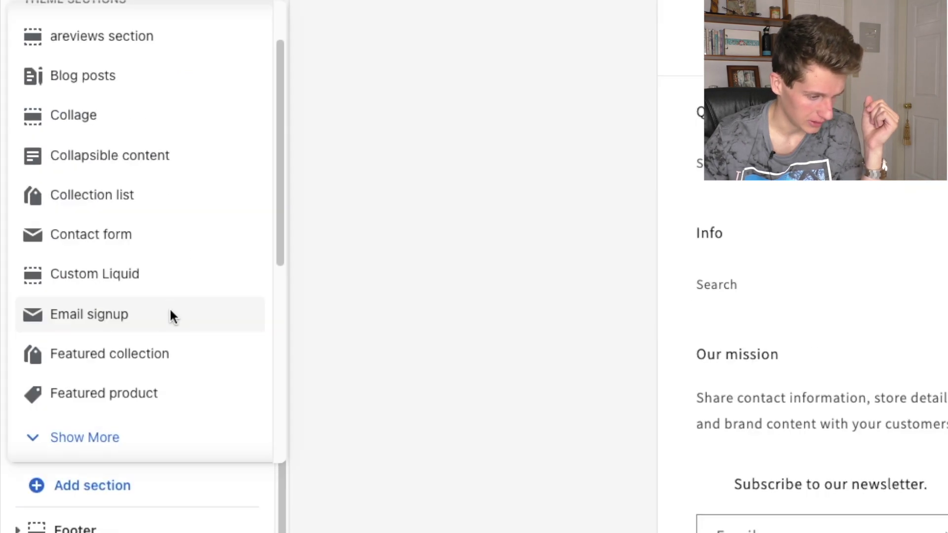
pyautogui.click(163, 316)
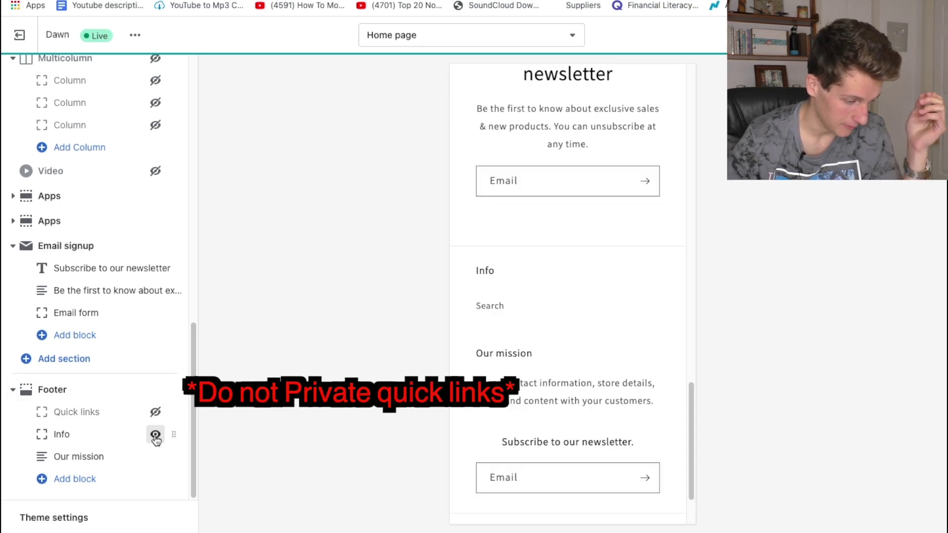
# Step: Turn the footer's Our mission block into Contact us with a customer service message and contact e-mail, and expand the Announcement bar
pyautogui.click(120, 459)
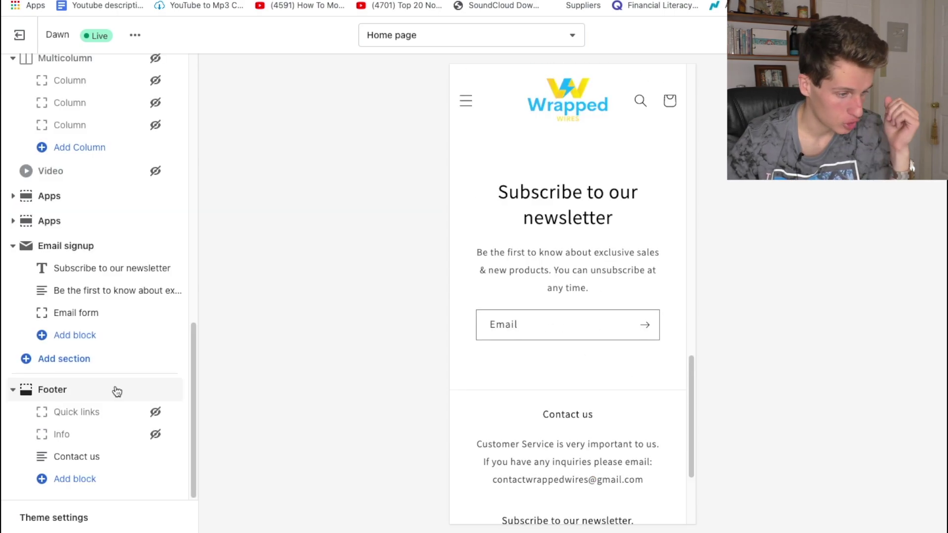
pyautogui.scroll(5, 117, 392)
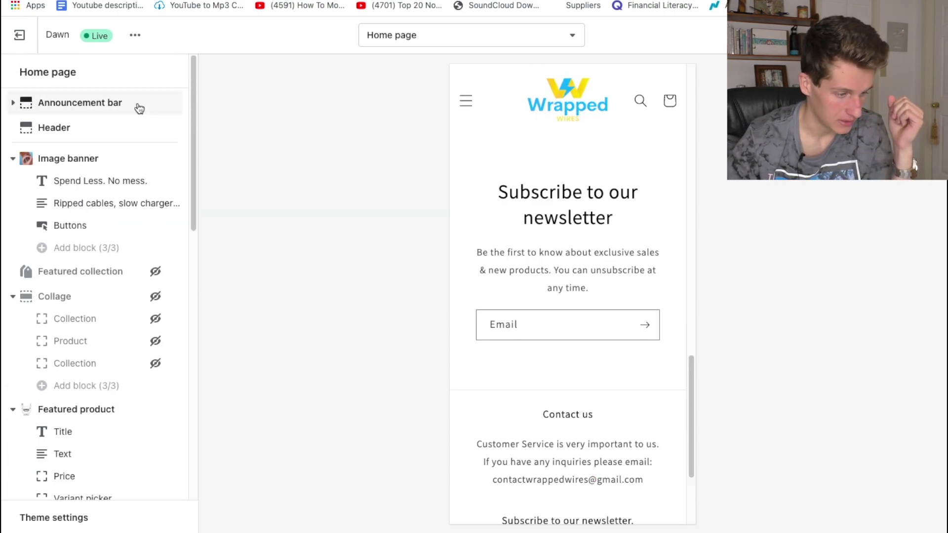
pyautogui.click(140, 108)
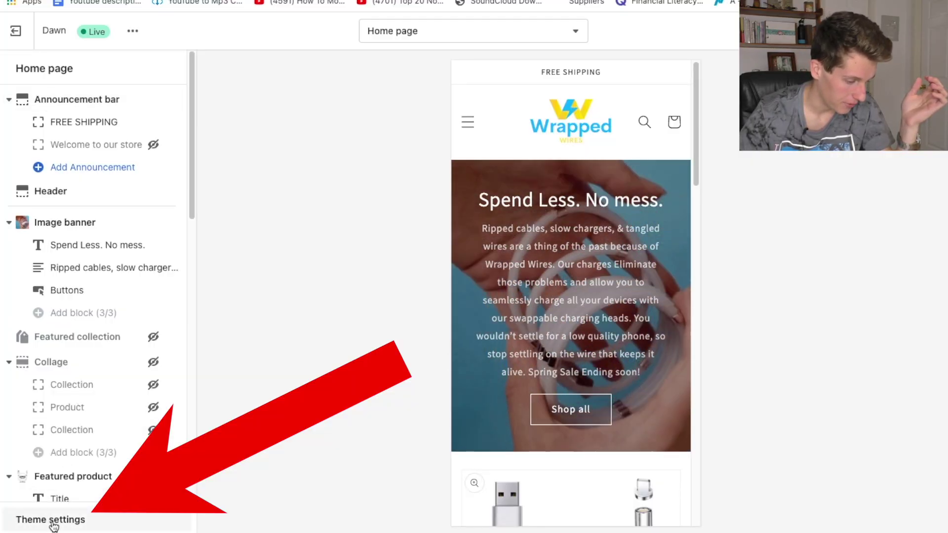
# Step: Set the Accent 2 color in the theme's color settings to #39D4EC
pyautogui.click(52, 523)
pyautogui.click(79, 136)
pyautogui.scroll(-3, 94, 198)
pyautogui.scroll(3, 56, 268)
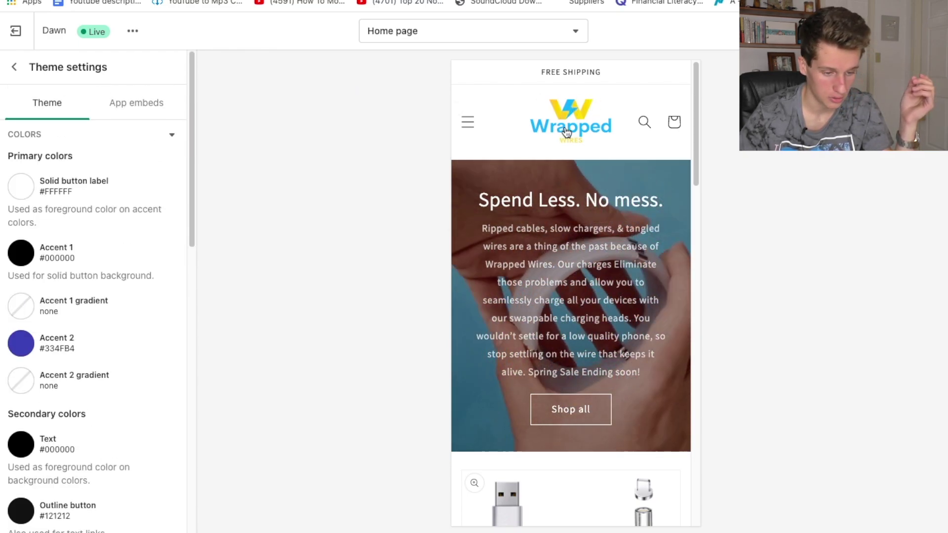
pyautogui.click(22, 301)
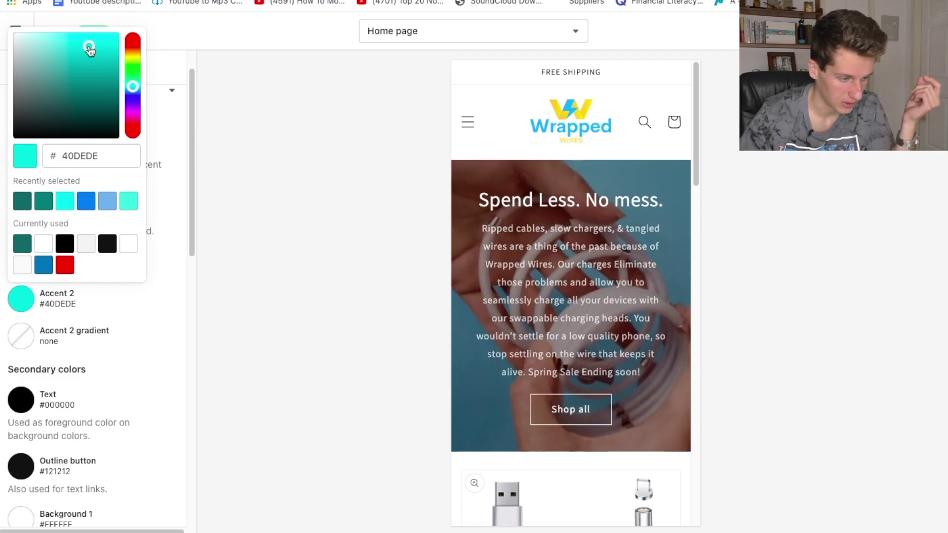
pyautogui.moveTo(89, 50); pyautogui.dragTo(93, 41)
pyautogui.scroll(-10, 566, 161)
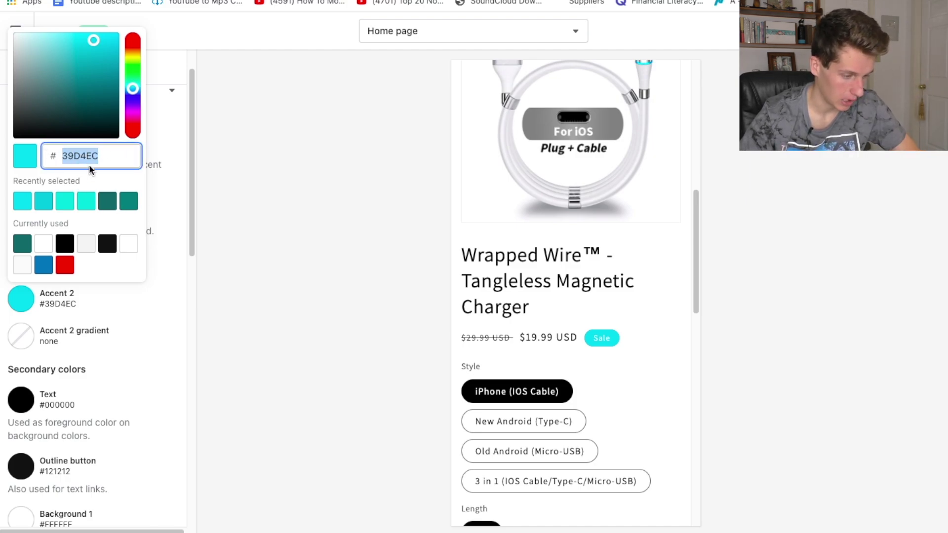
pyautogui.click(173, 325)
# Step: Try #39D4EC as the theme's Background 1 color
pyautogui.scroll(-4, 173, 325)
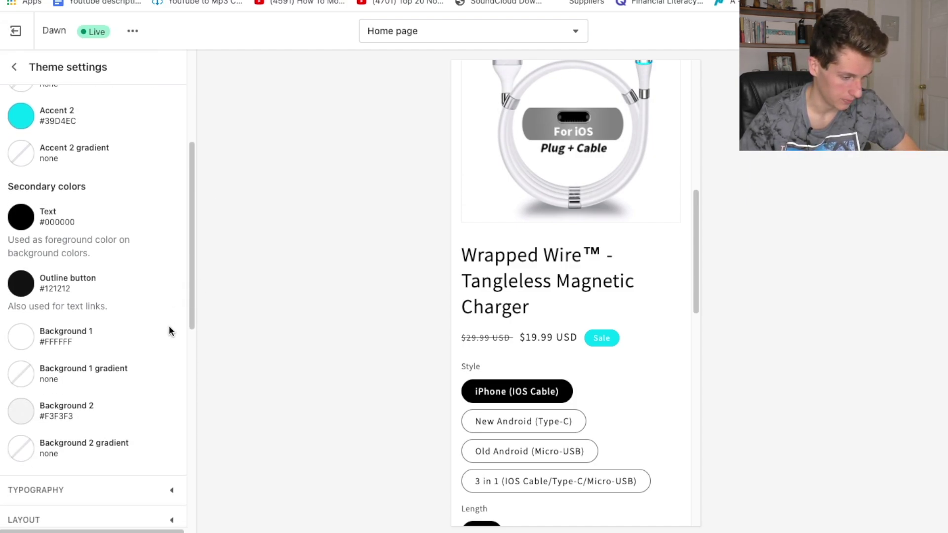
pyautogui.click(120, 331)
pyautogui.write('39D4EC')
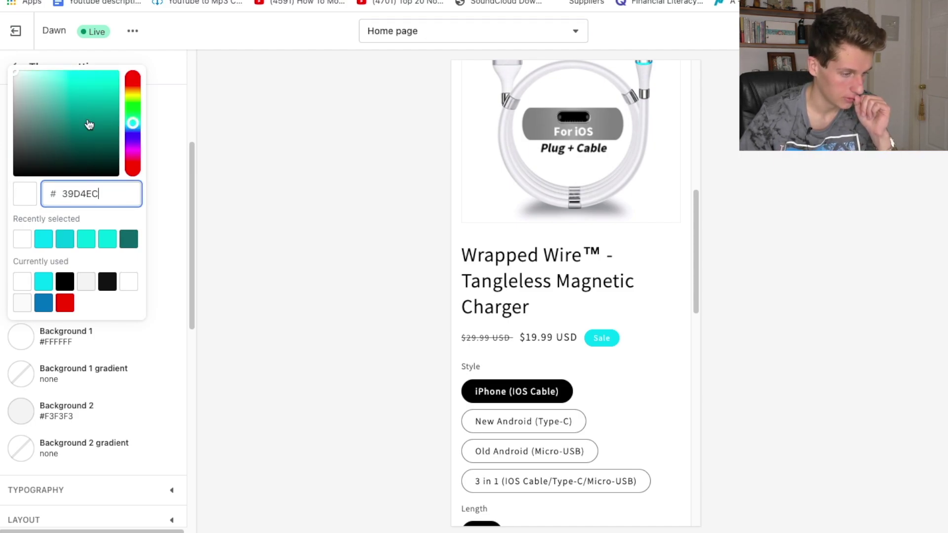
pyautogui.press('Return')
# Step: Check the restyled home page preview from the banner down through the product's purchase options
pyautogui.scroll(-8, 545, 289)
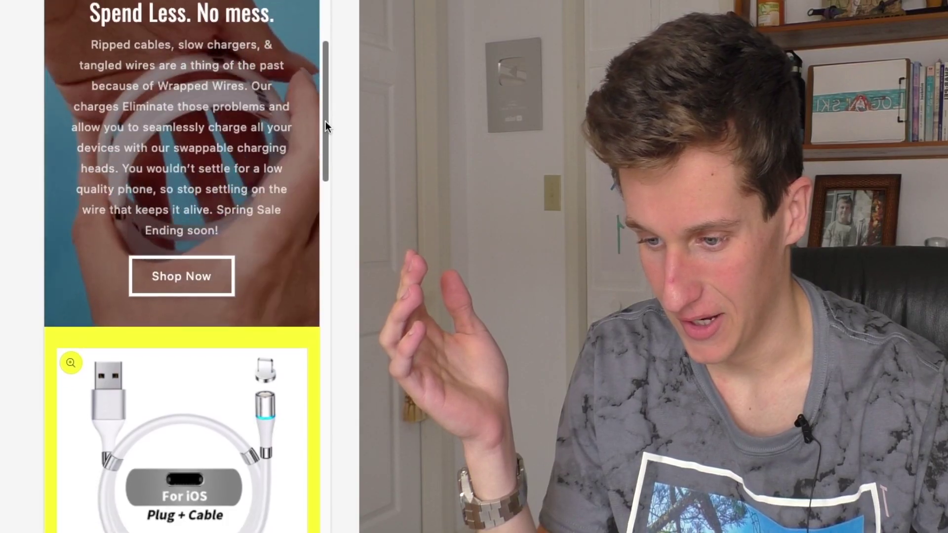
pyautogui.moveTo(325, 121); pyautogui.dragTo(319, 280)
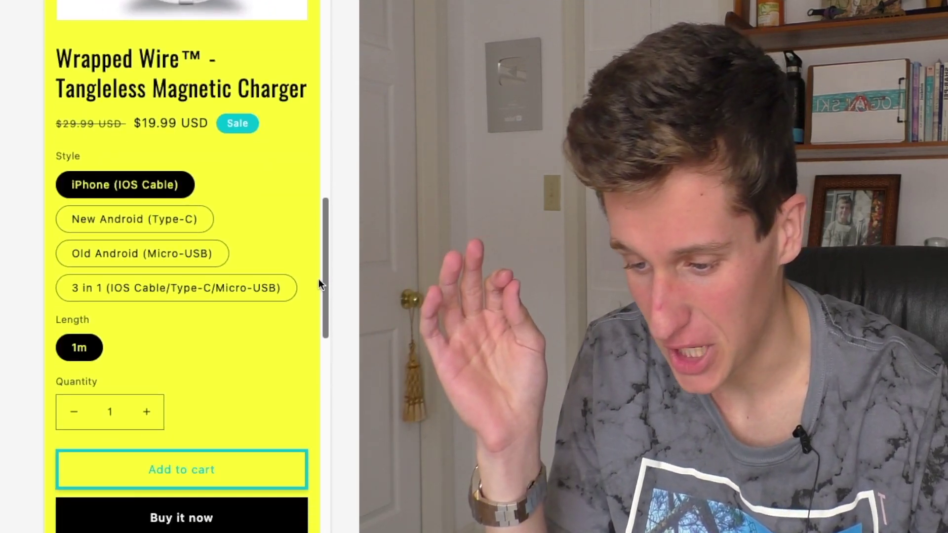
pyautogui.scroll(-3, 290, 222)
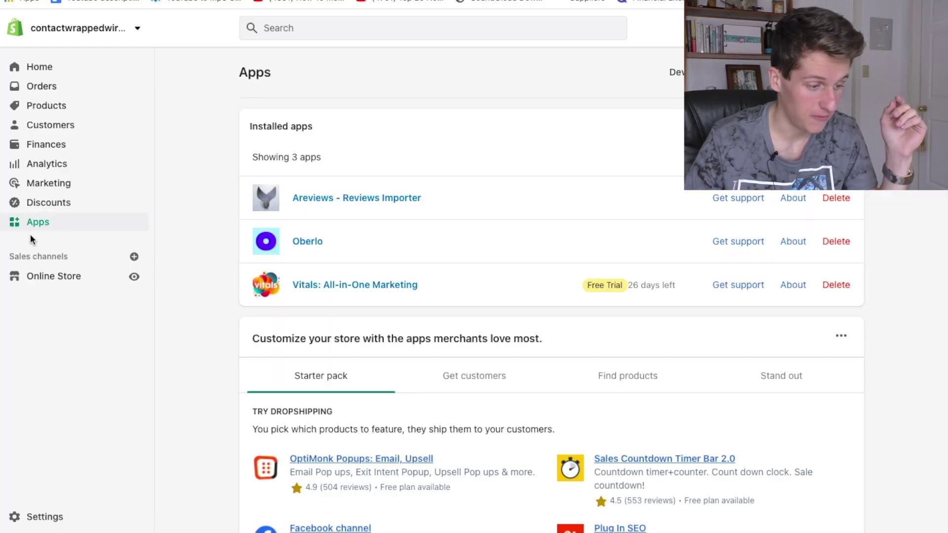
# Step: Open the Areviews - Reviews Importer app and go to its review import page for the Wrapped Wire charger
pyautogui.click(321, 201)
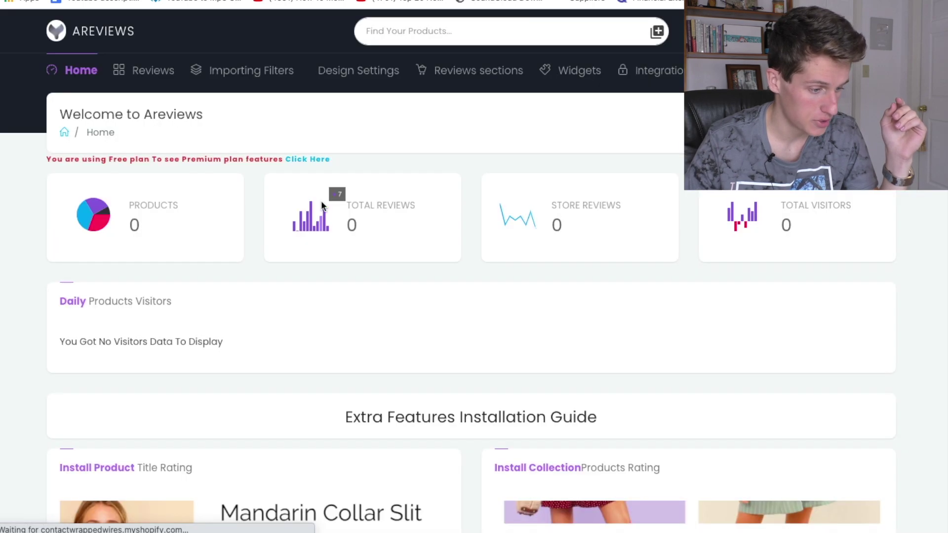
pyautogui.click(151, 70)
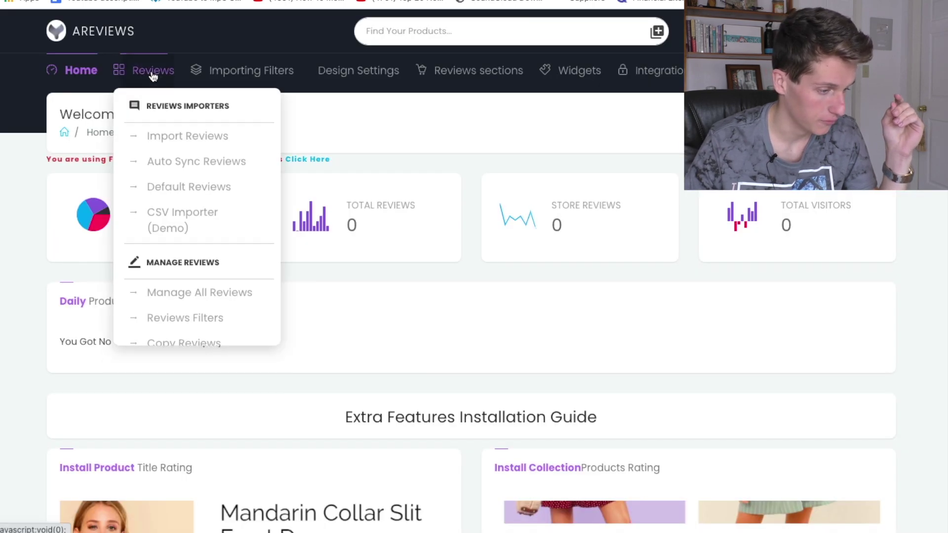
pyautogui.click(180, 136)
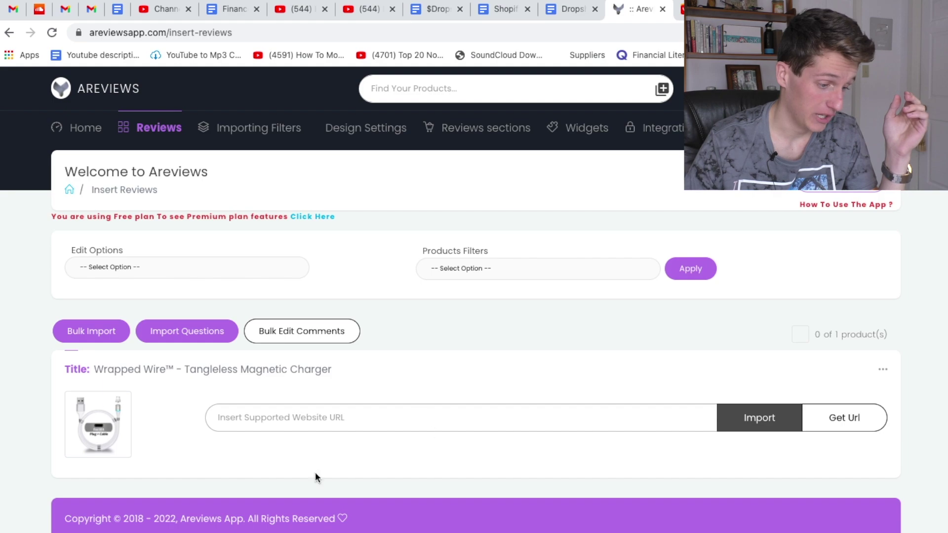
# Step: Copy the AliExpress listing's URL for the magnetic cable and import its reviews into the Wrapped Wire product in Areviews
pyautogui.click(706, 9)
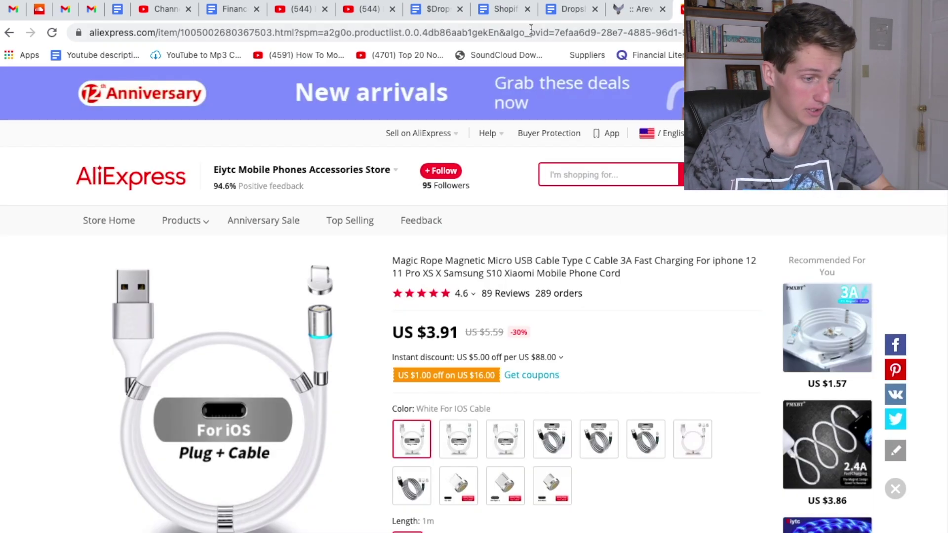
pyautogui.moveTo(634, 8)
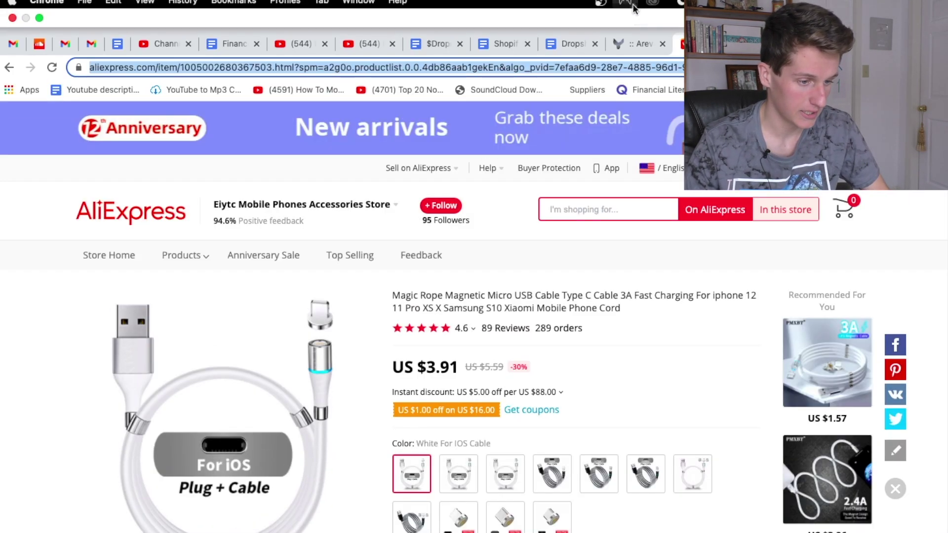
pyautogui.click(634, 44)
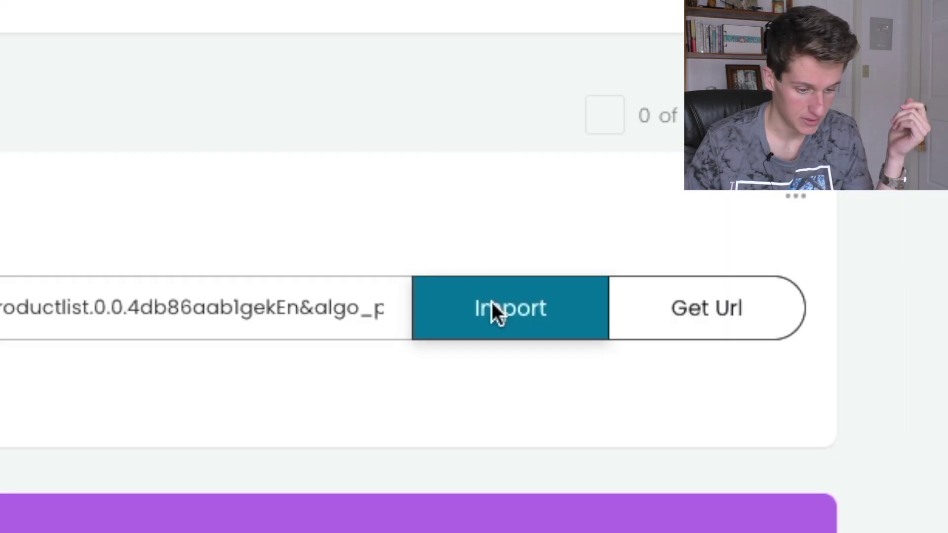
pyautogui.click(763, 419)
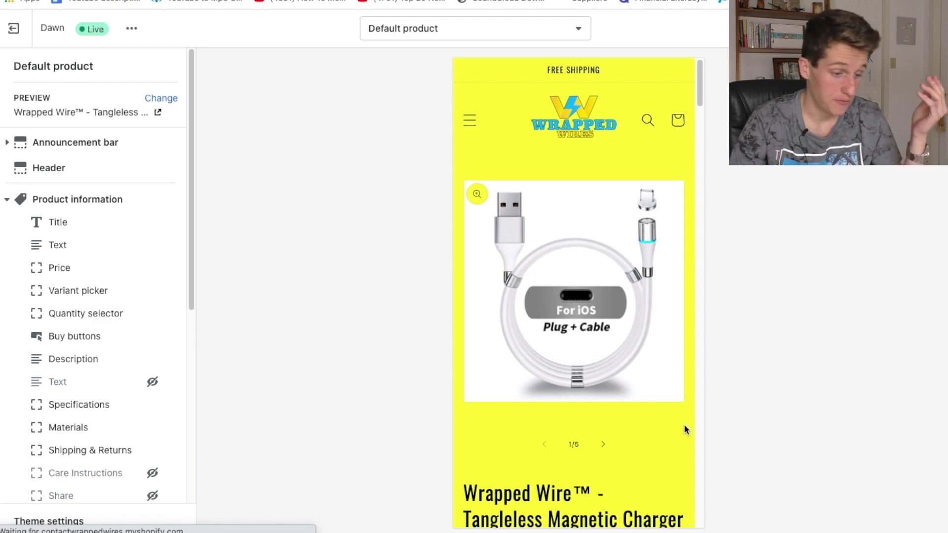
# Step: Examine the product page preview in the theme editor, from the star rating and description down through the imported customer reviews
pyautogui.scroll(-5, 685, 428)
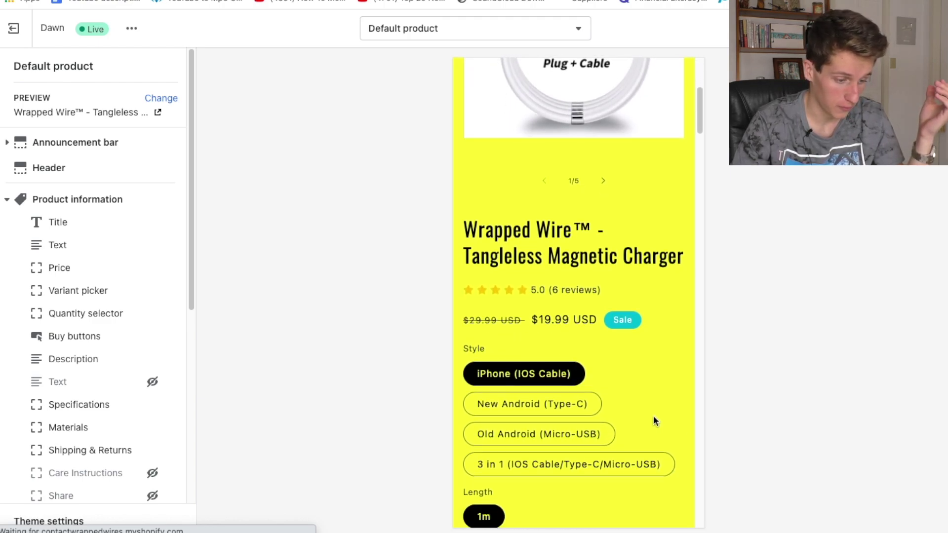
pyautogui.moveTo(561, 303)
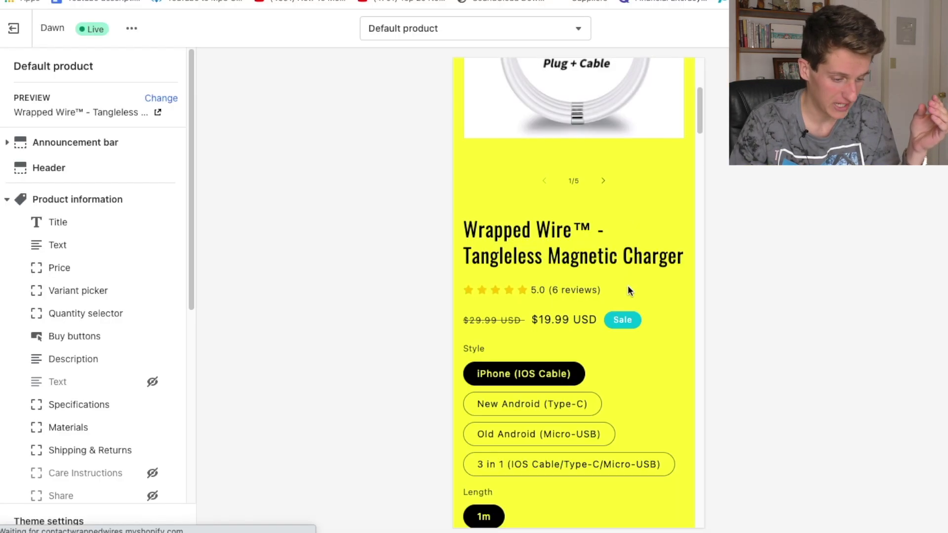
pyautogui.scroll(-10, 579, 251)
pyautogui.scroll(-15, 628, 291)
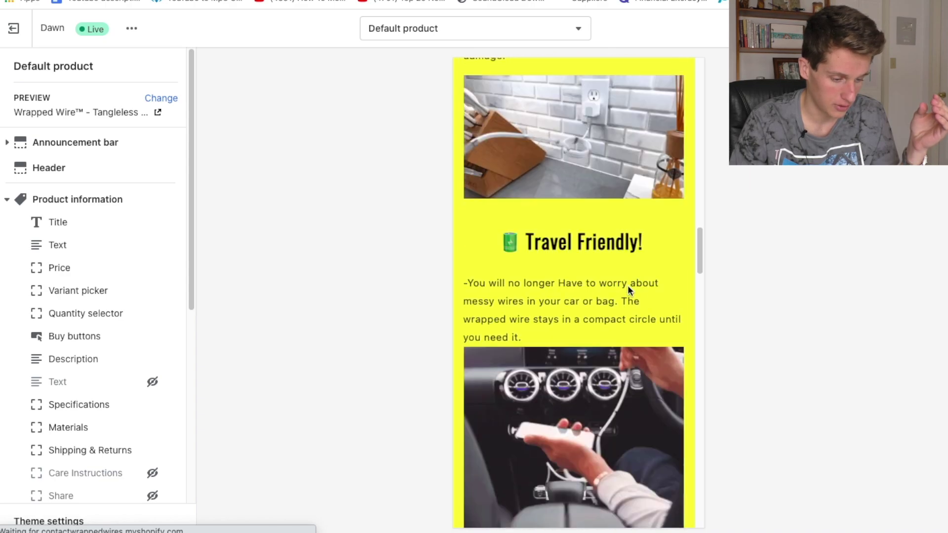
pyautogui.scroll(-5, 629, 287)
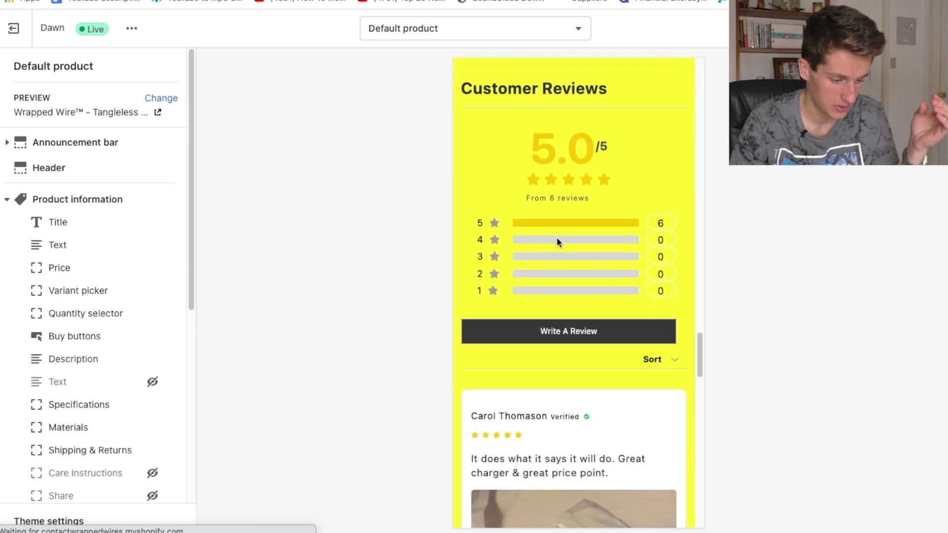
pyautogui.scroll(-3, 615, 178)
pyautogui.scroll(2, 603, 171)
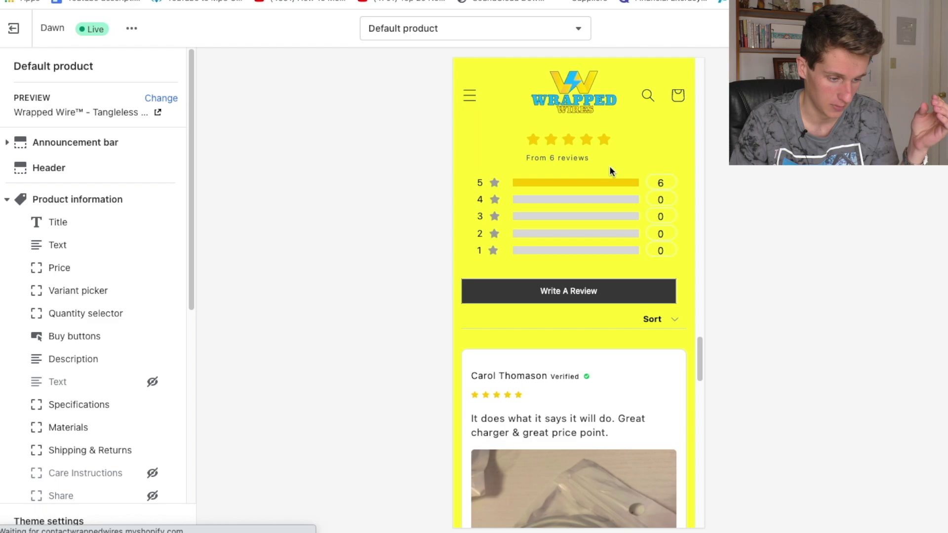
pyautogui.scroll(1, 611, 171)
pyautogui.scroll(-5, 614, 177)
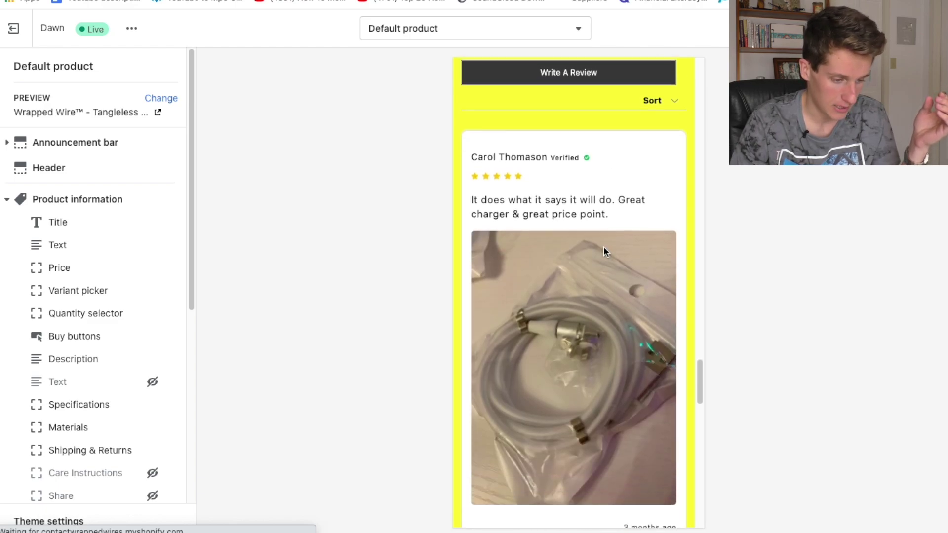
pyautogui.scroll(-10, 603, 247)
pyautogui.scroll(-5, 603, 247)
pyautogui.scroll(-4, 579, 291)
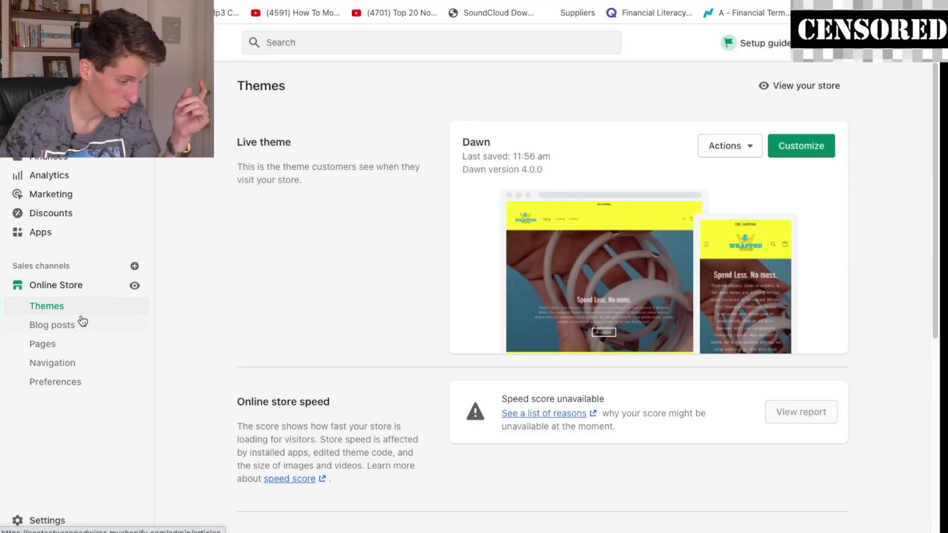
# Step: Add a new page to the online store and start its title with "Co"
pyautogui.click(59, 349)
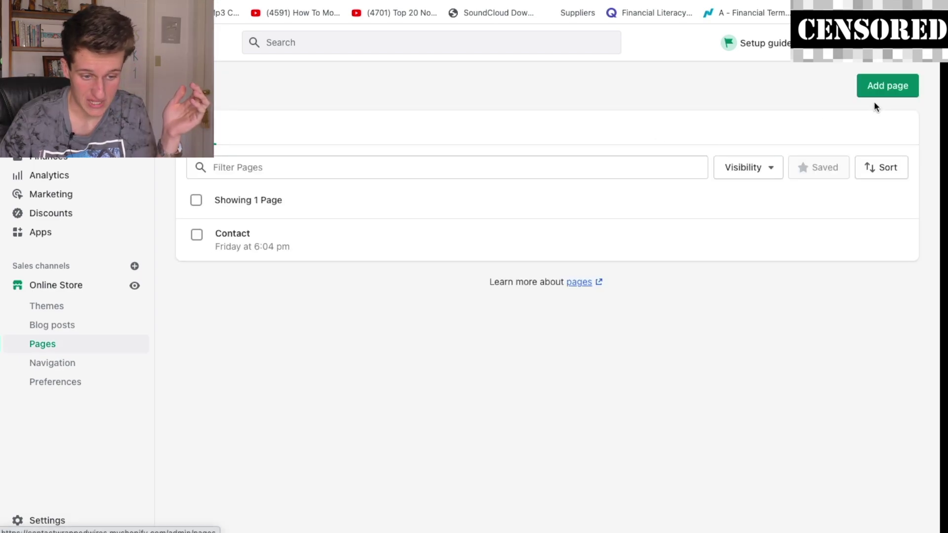
pyautogui.click(887, 93)
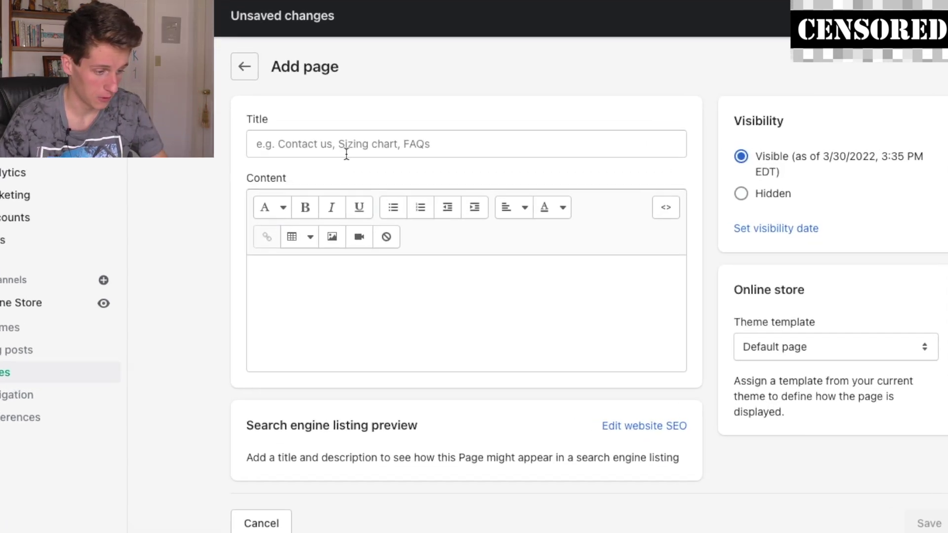
pyautogui.click(344, 148)
pyautogui.write('Co')
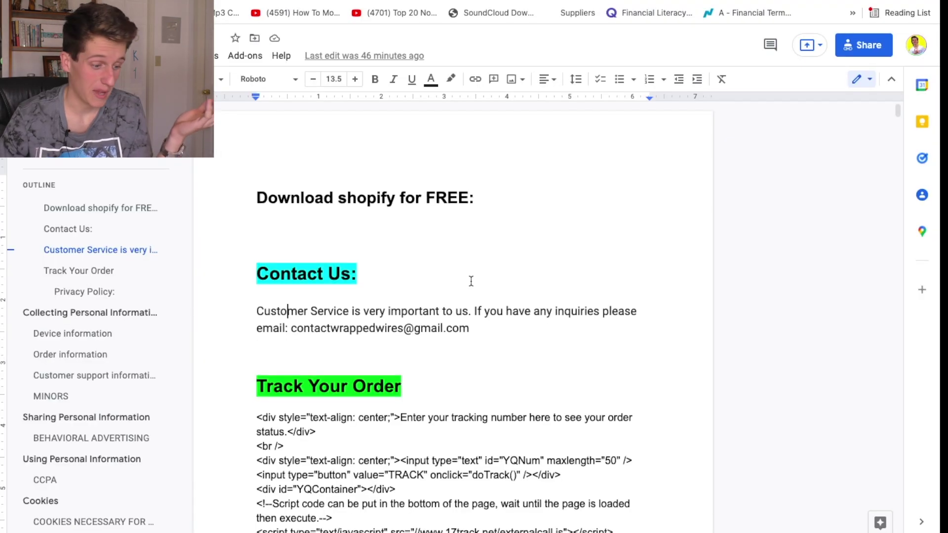
# Step: Skim the Google Docs template document's Contact Us, Track Your Order and Privacy Policy sections and return to its beginning
pyautogui.scroll(-15, 471, 281)
pyautogui.scroll(-14, 471, 281)
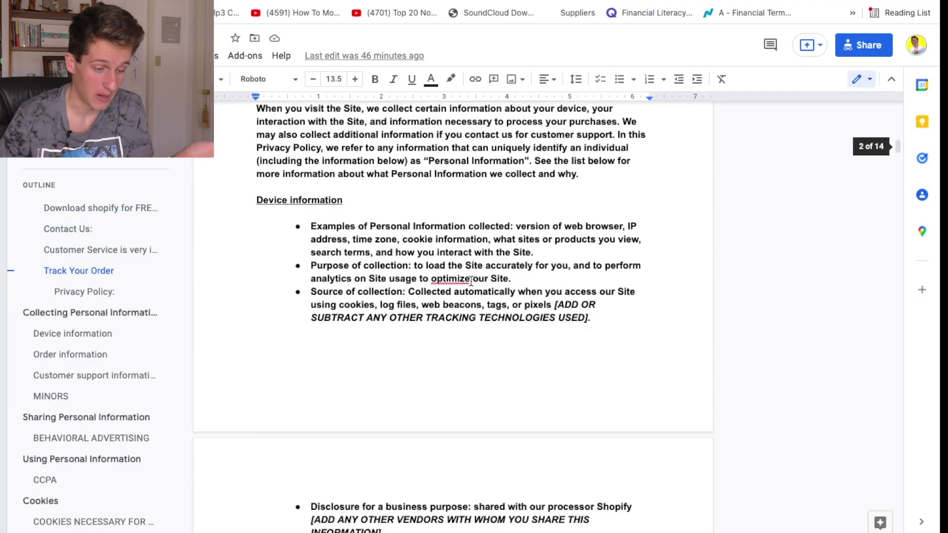
pyautogui.scroll(5, 471, 281)
pyautogui.scroll(12, 472, 281)
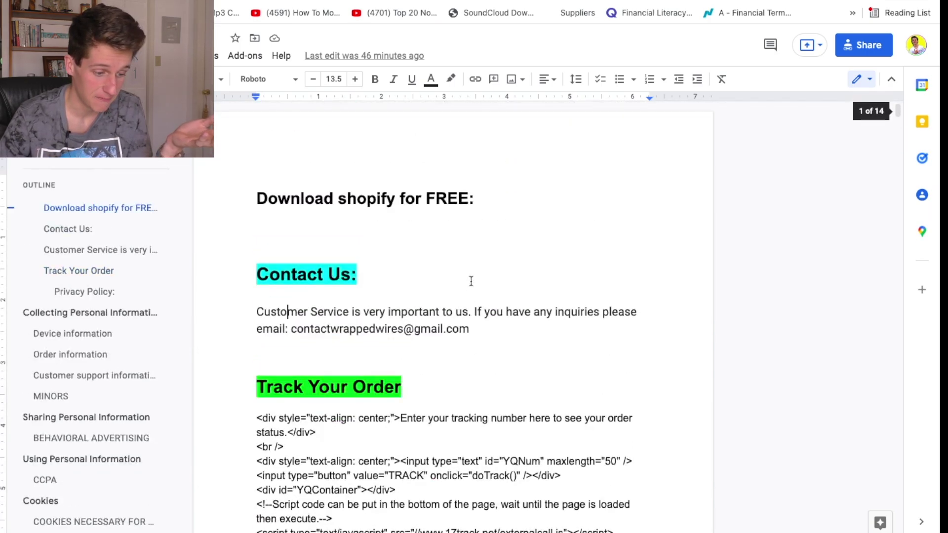